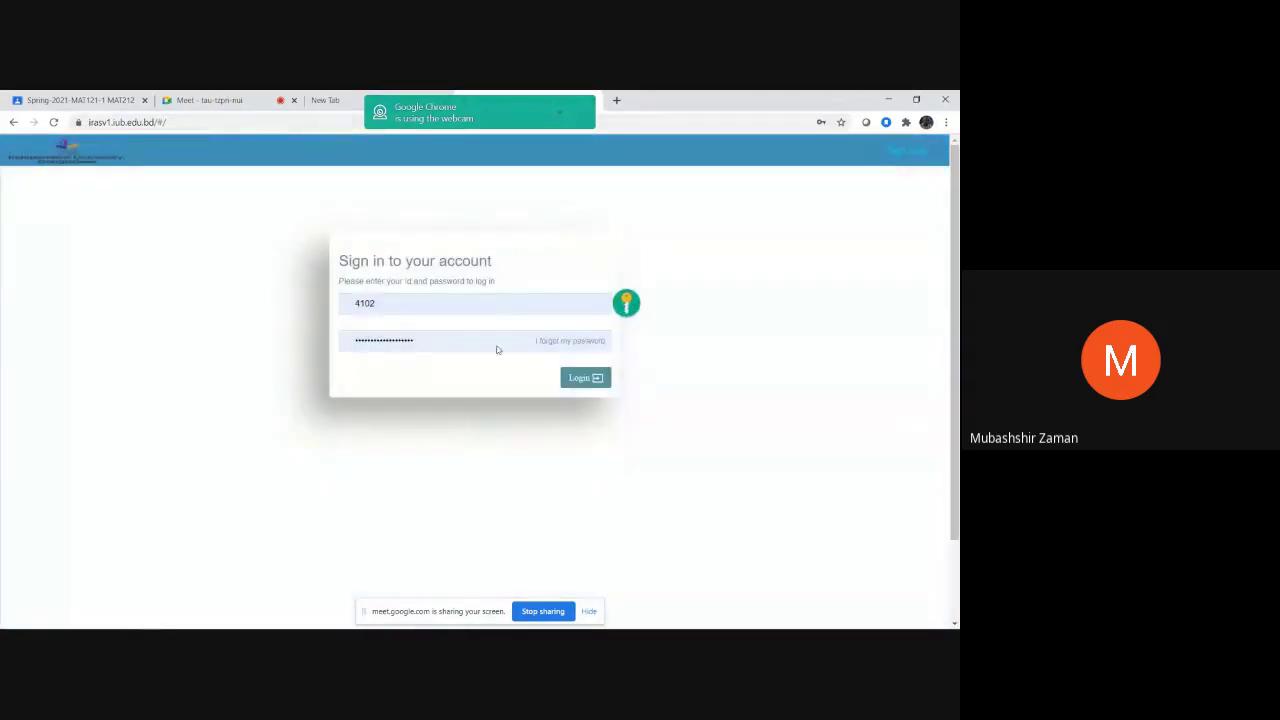
Log in to the faculty account and open the attendance sheet for MAT121 section 1
left_click(567, 379)
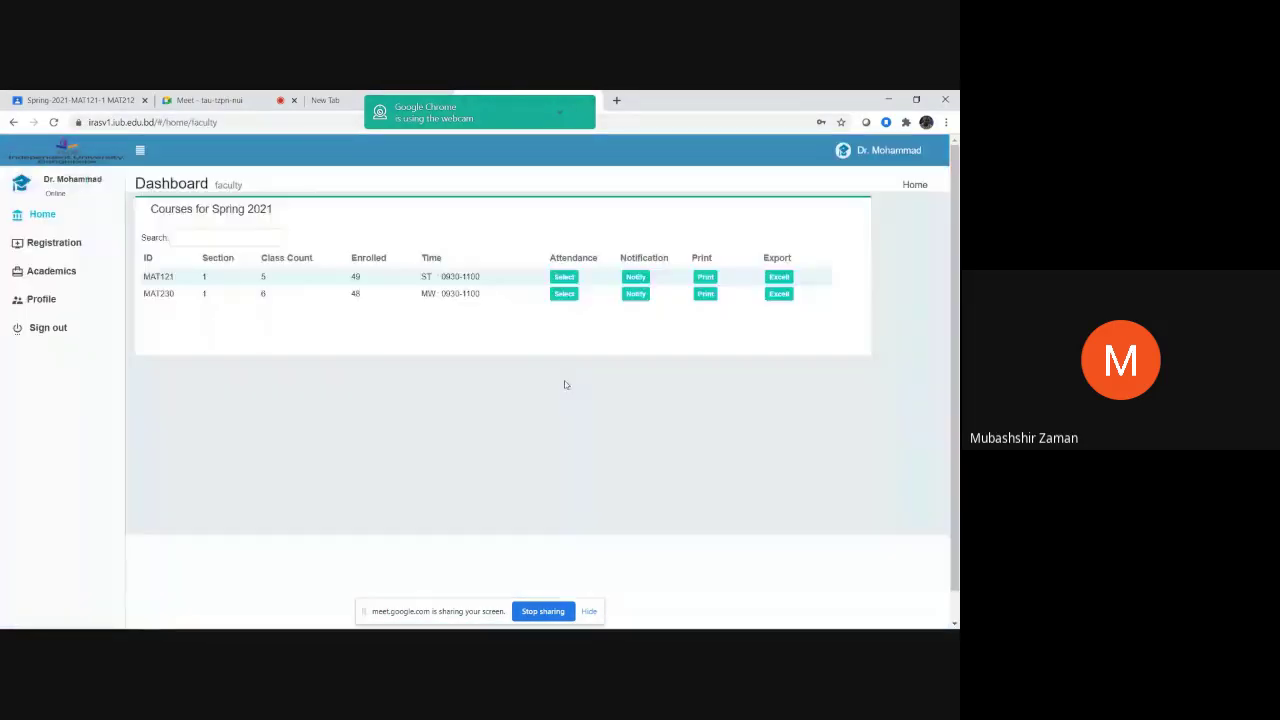
left_click(555, 278)
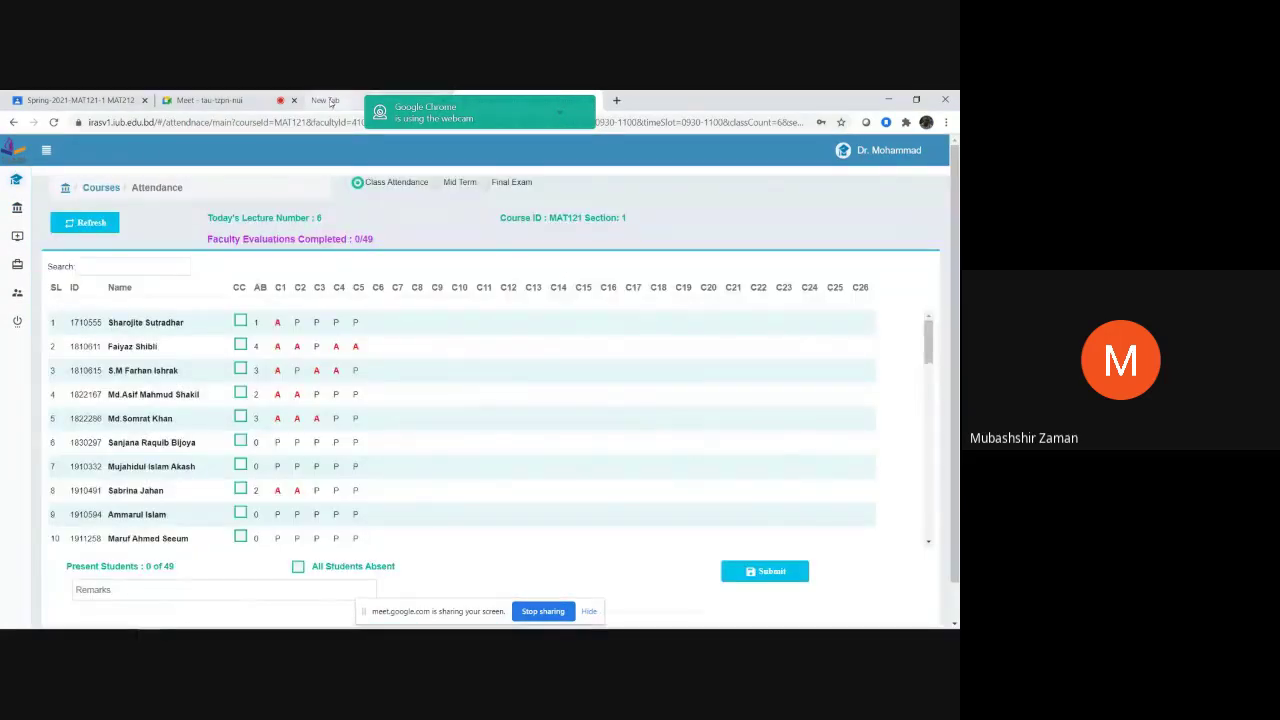
Hide the webcam notification and close the blank browser tab
left_click(331, 103)
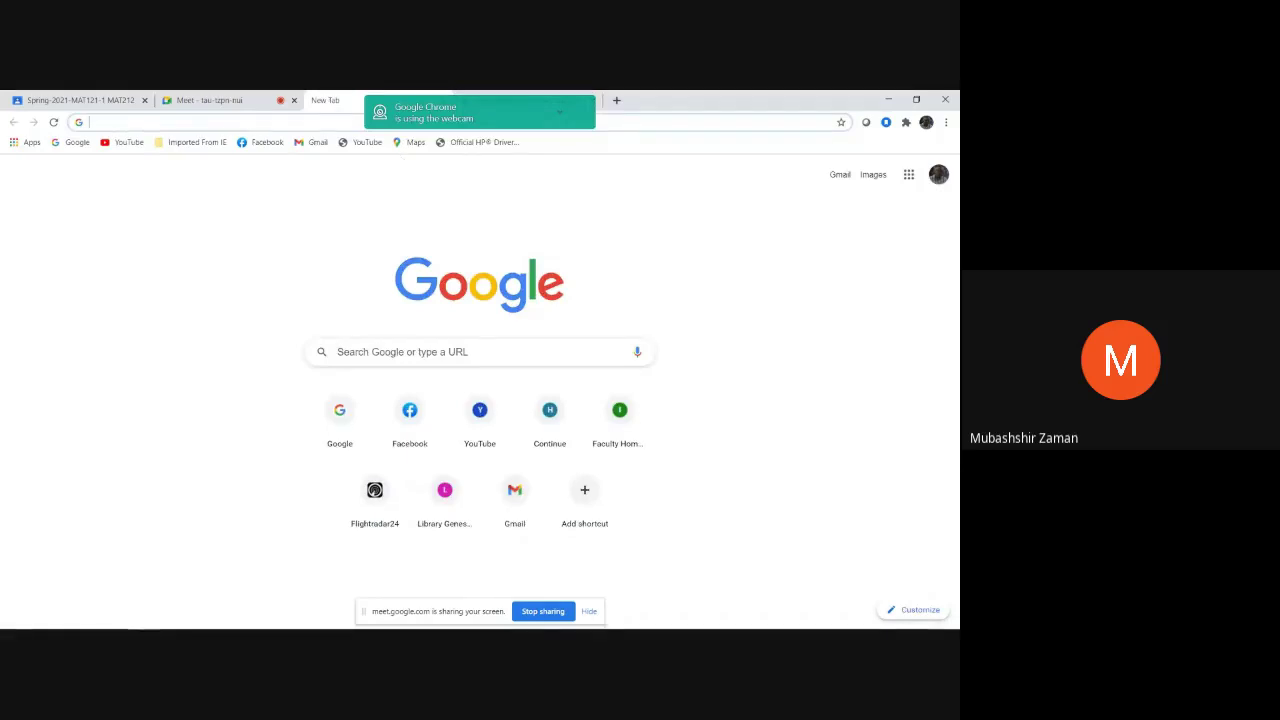
mouse_move(333, 625)
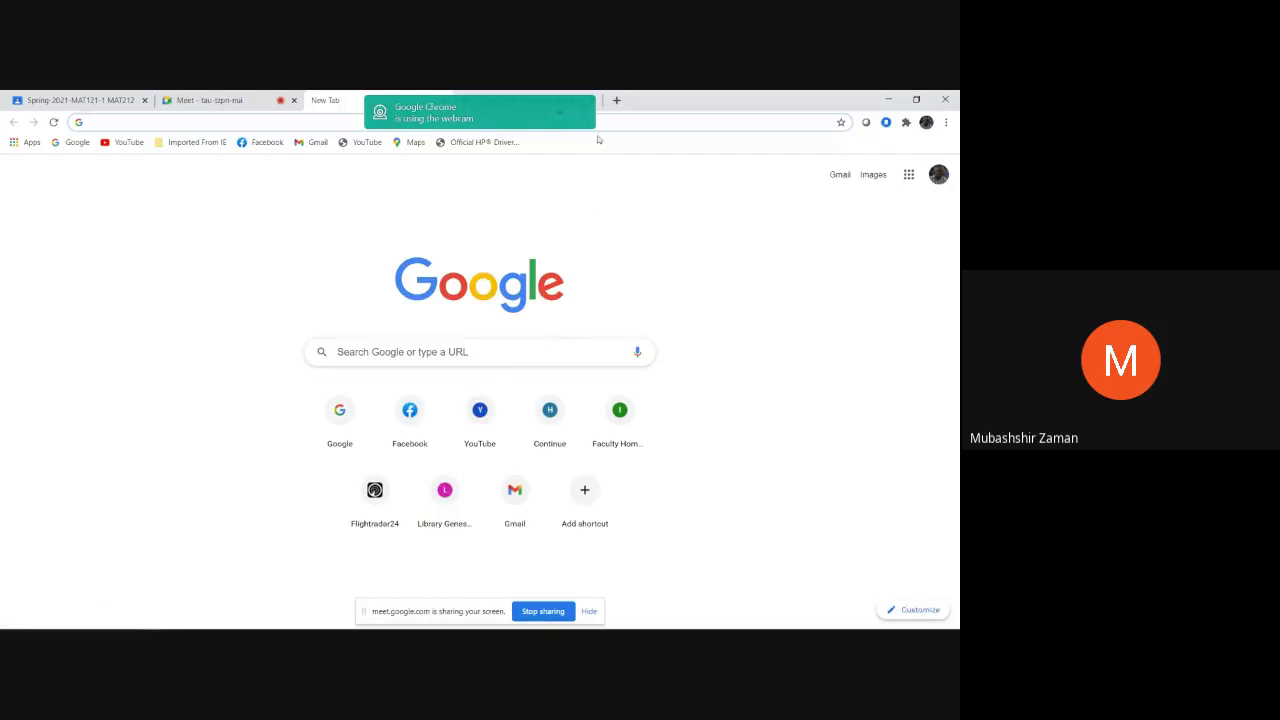
left_click(559, 112)
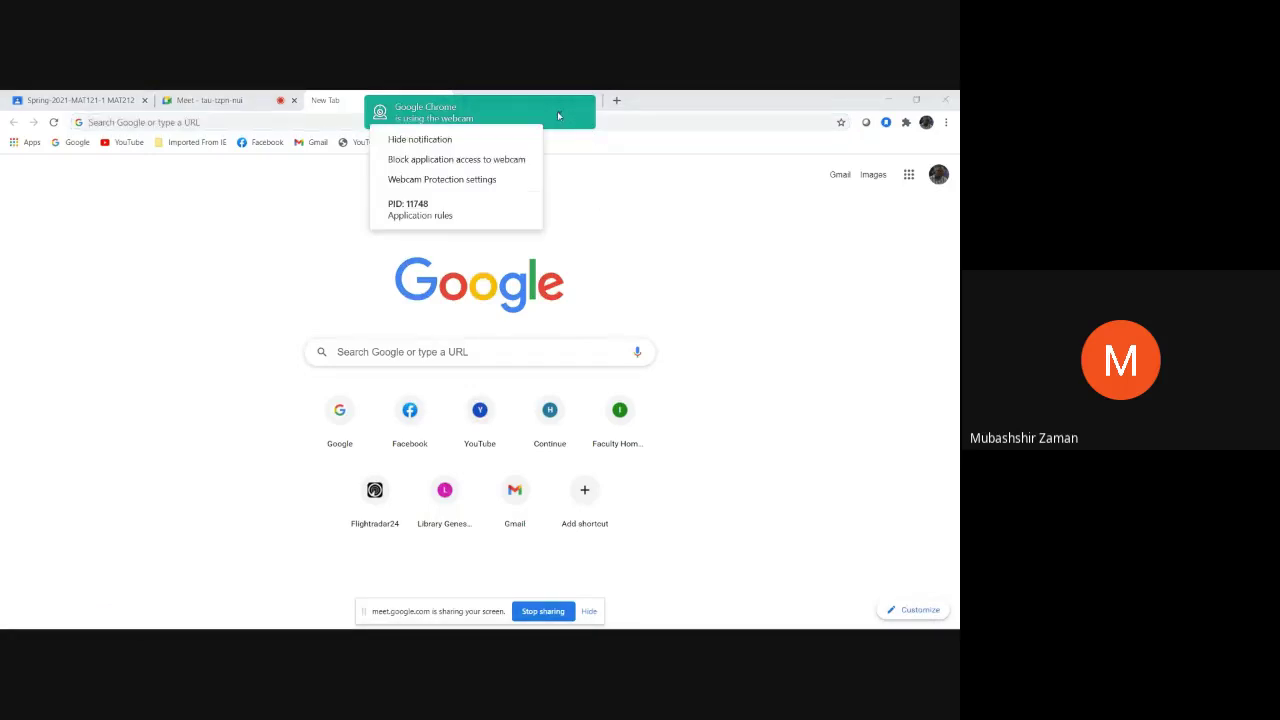
left_click(470, 139)
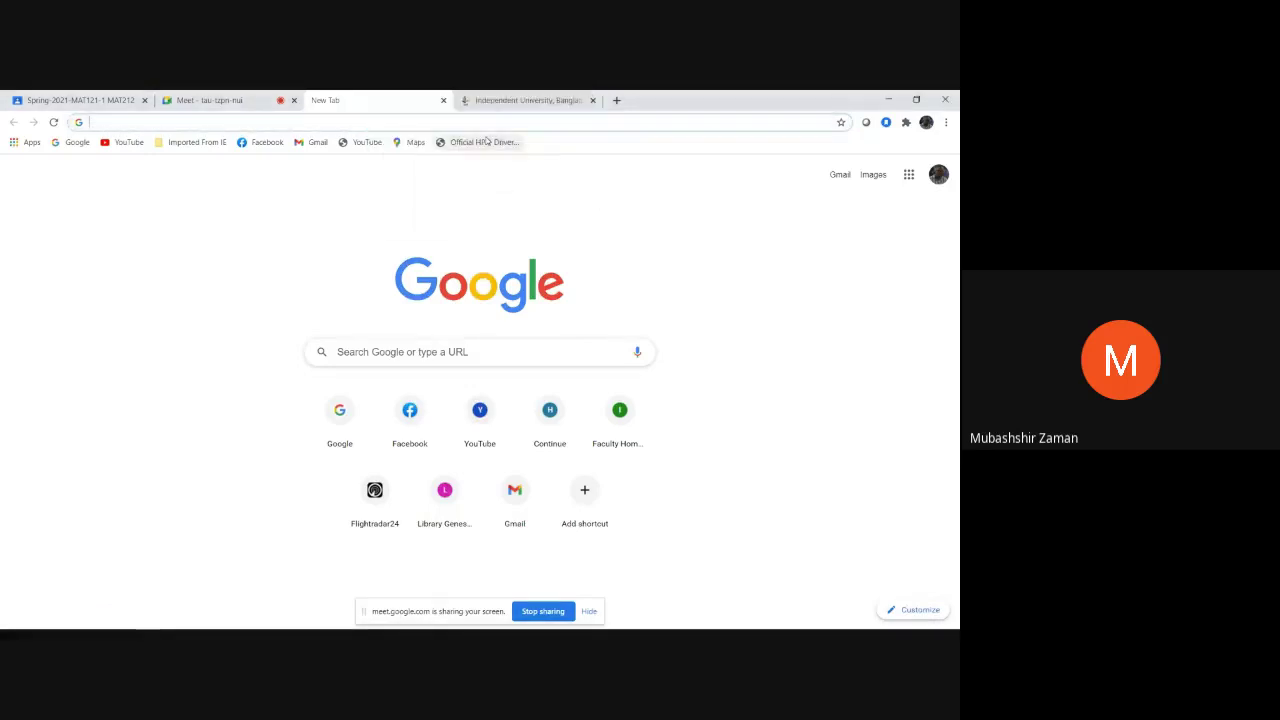
left_click(443, 100)
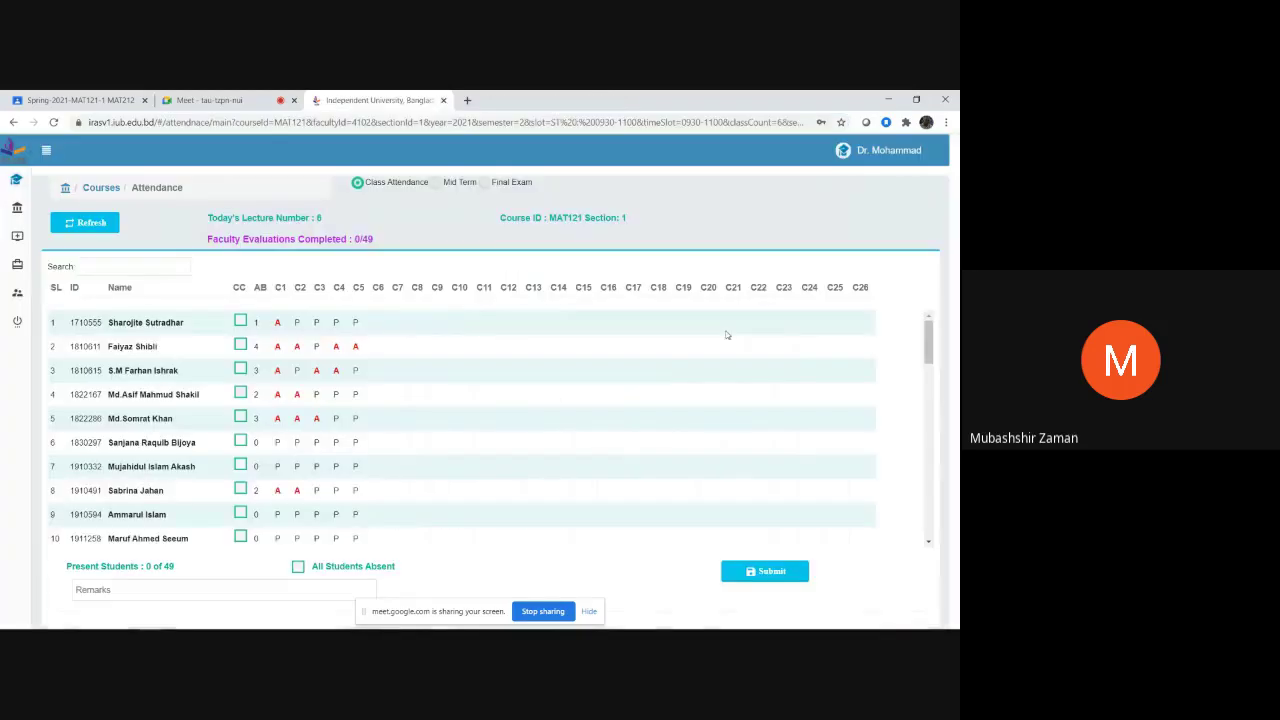
Minimize the browser and open the Powerpoint folder inside MAT212 on New Volume (D:)
left_click(888, 99)
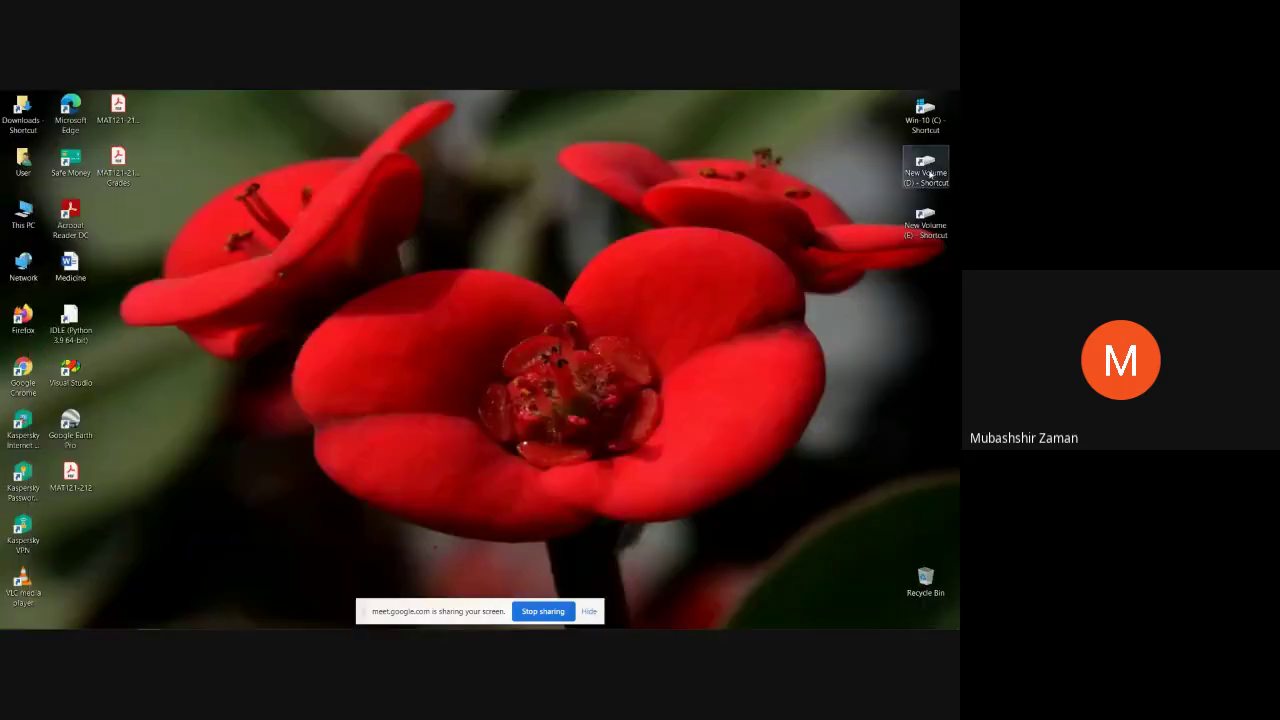
double_click(925, 170)
scroll(691, 382, "down", 10)
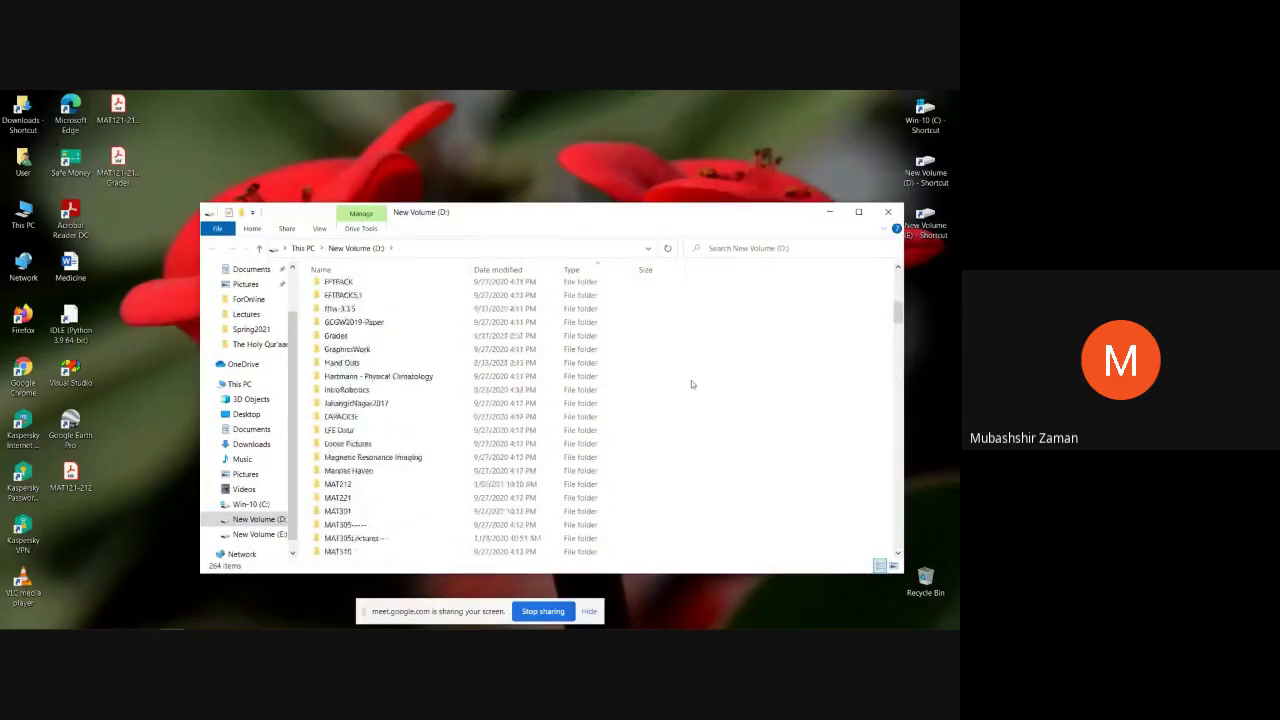
left_click(338, 486)
double_click(338, 486)
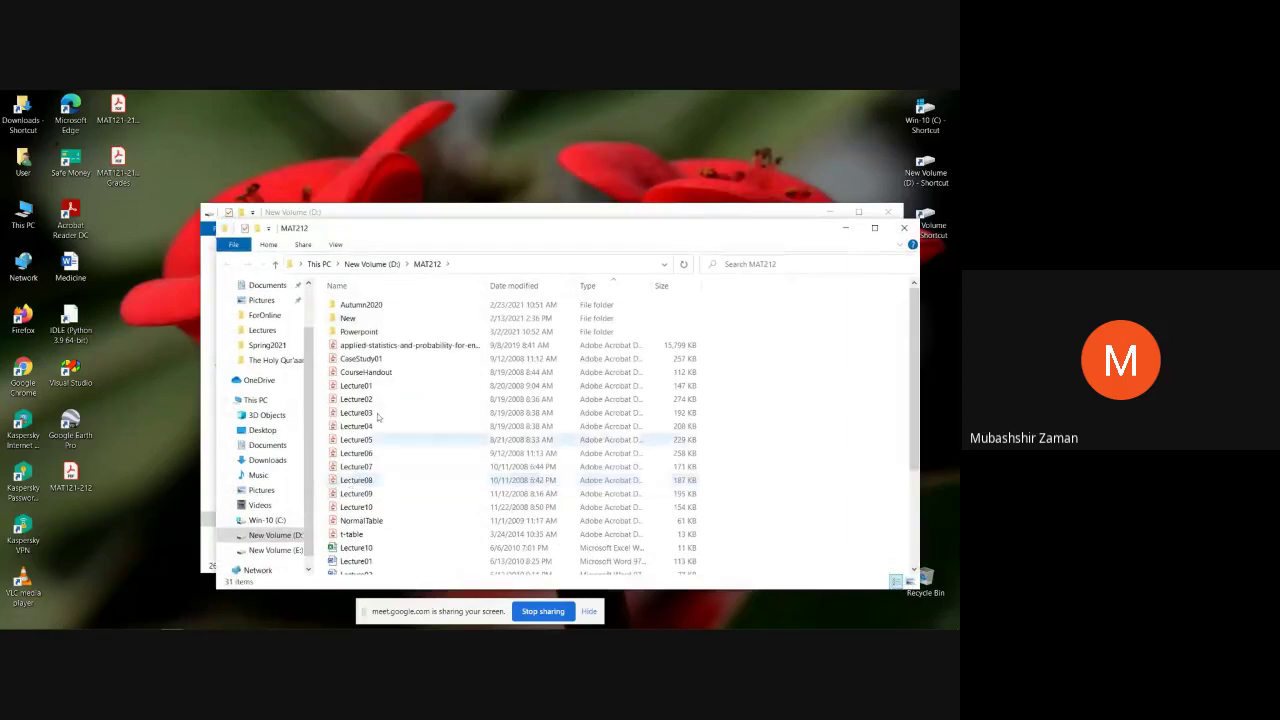
double_click(358, 331)
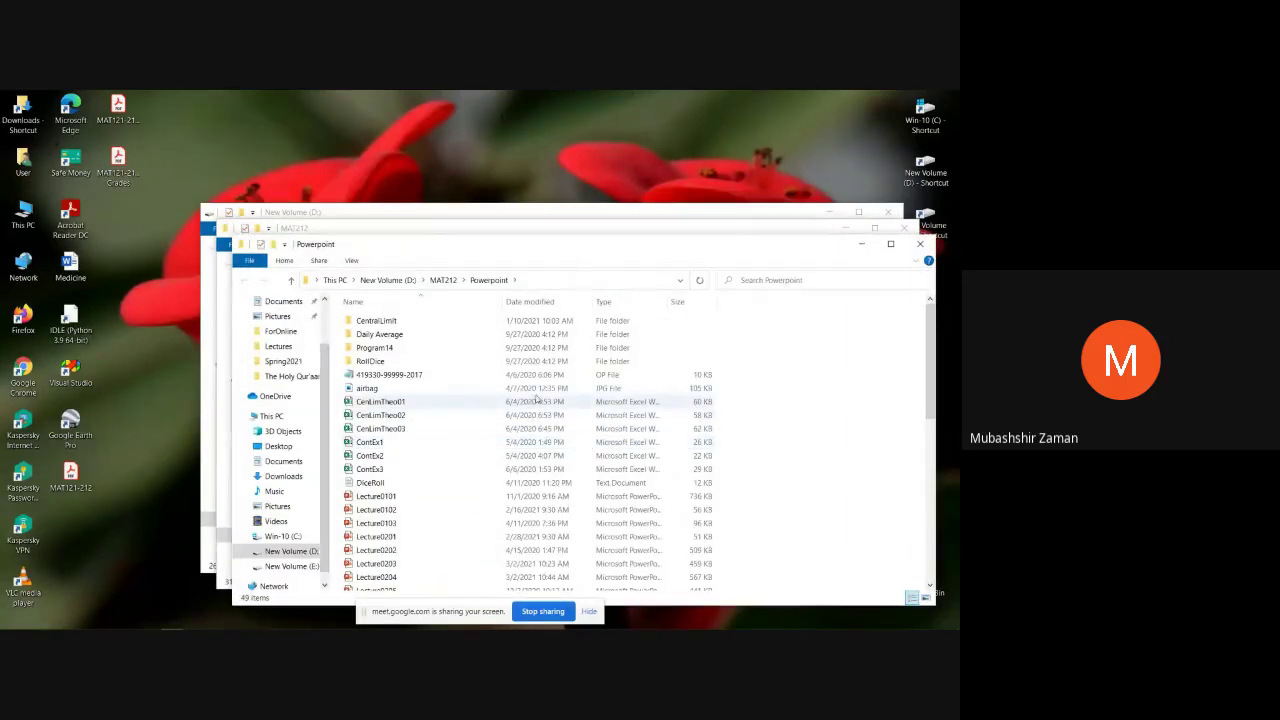
Open the Lecture0204 and Lecture0203 presentations from the Powerpoint folder
scroll(537, 399, "down", 4)
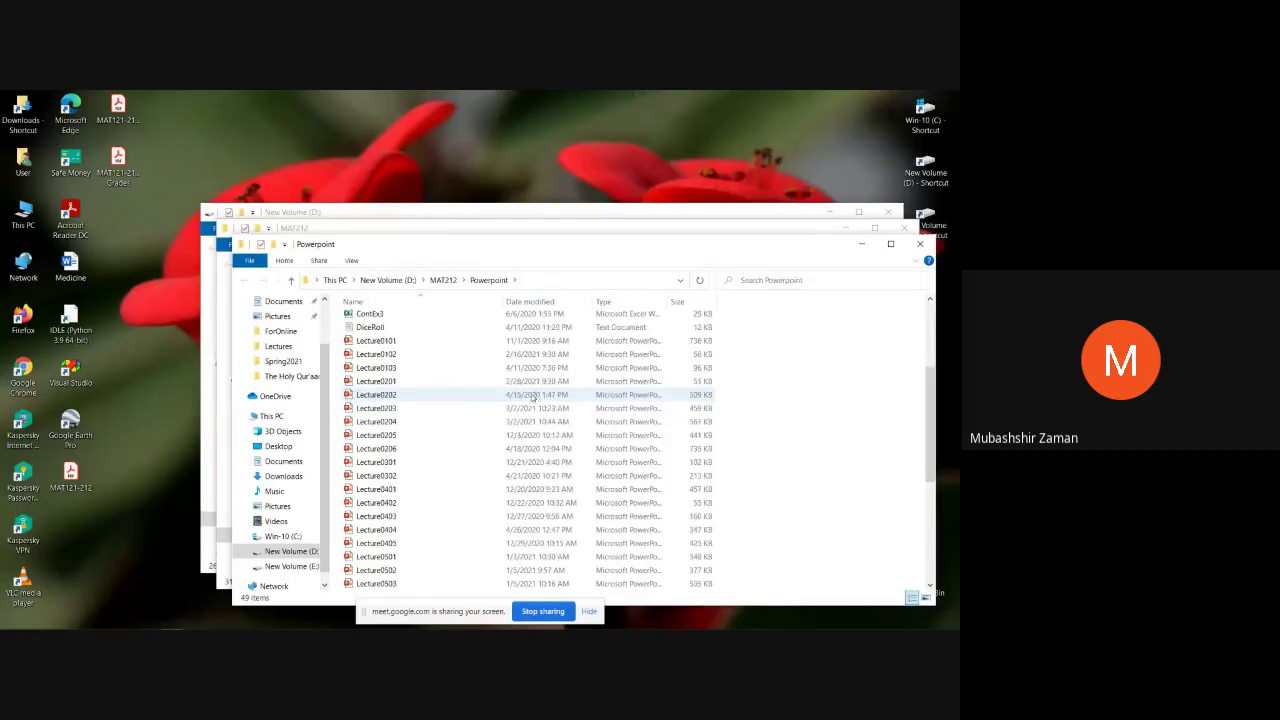
left_click(394, 422)
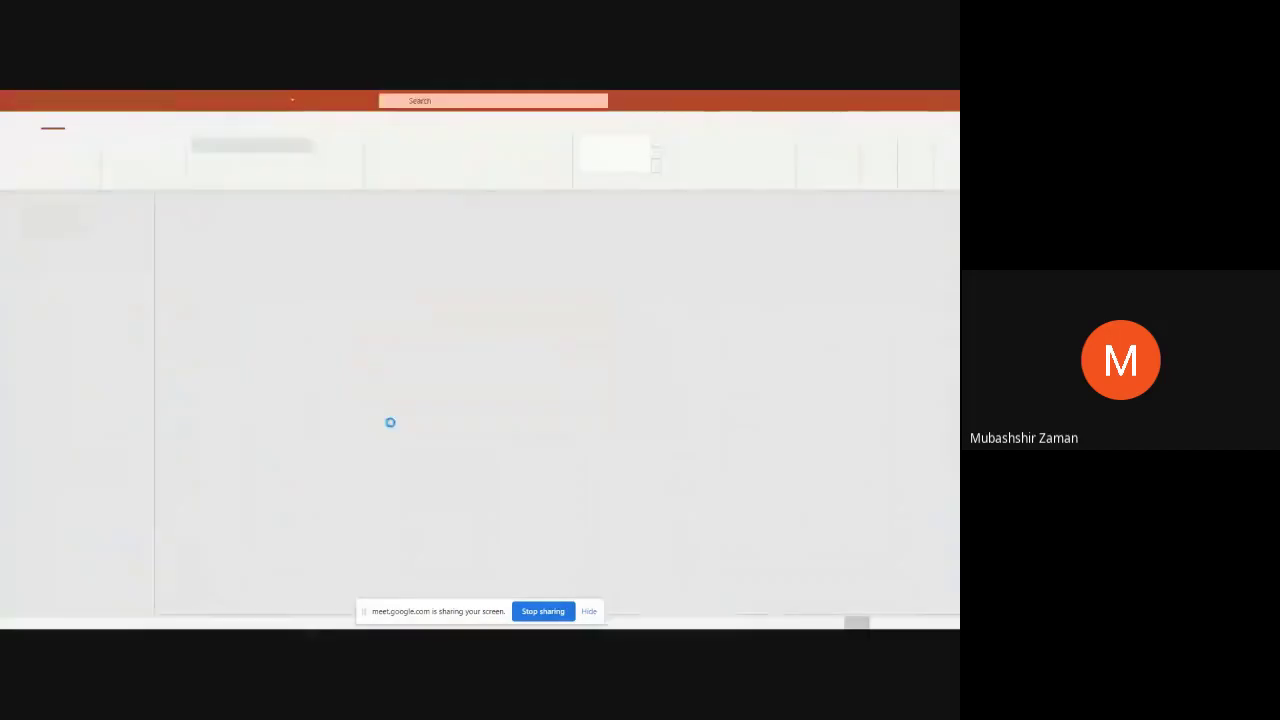
key("Down")
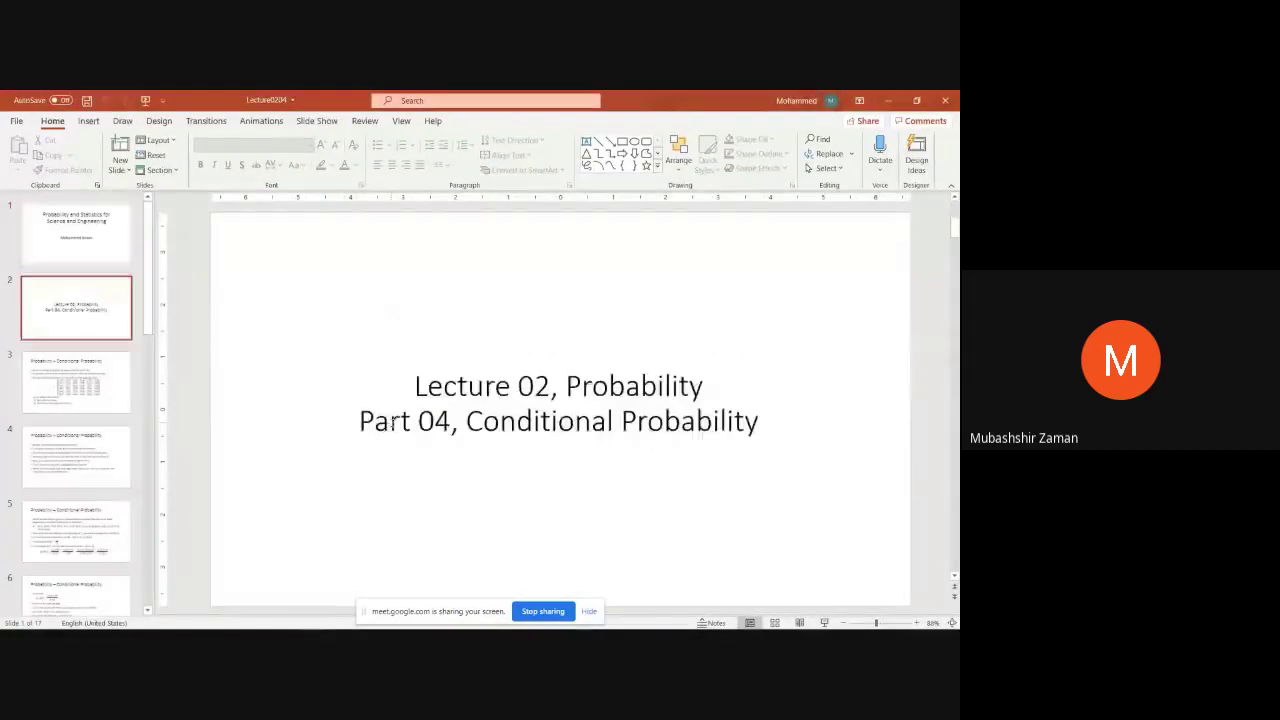
key("Up")
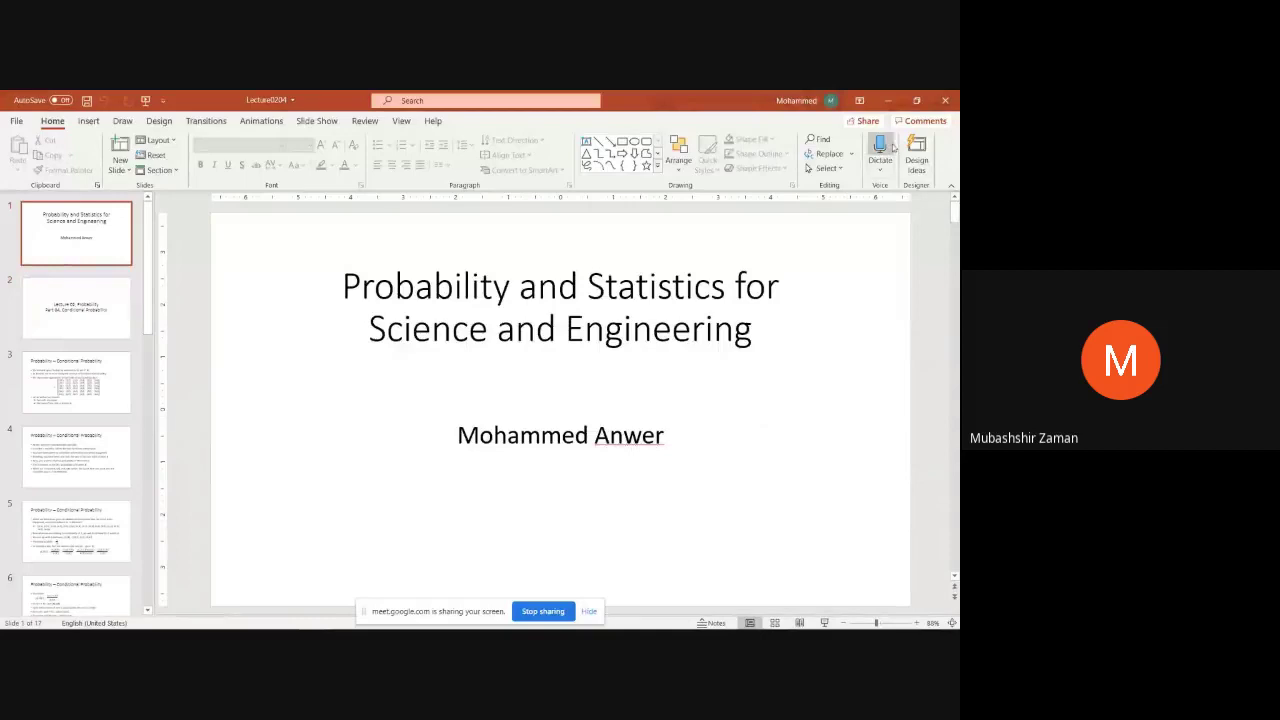
left_click(887, 100)
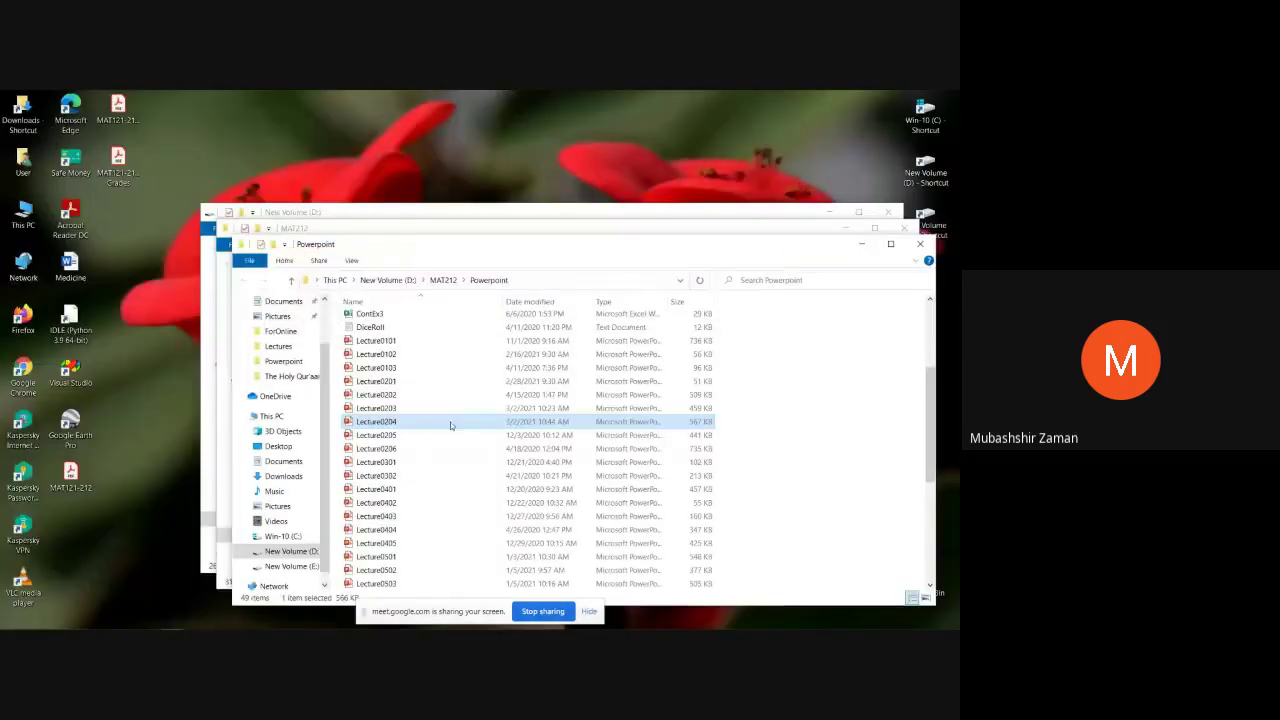
double_click(372, 410)
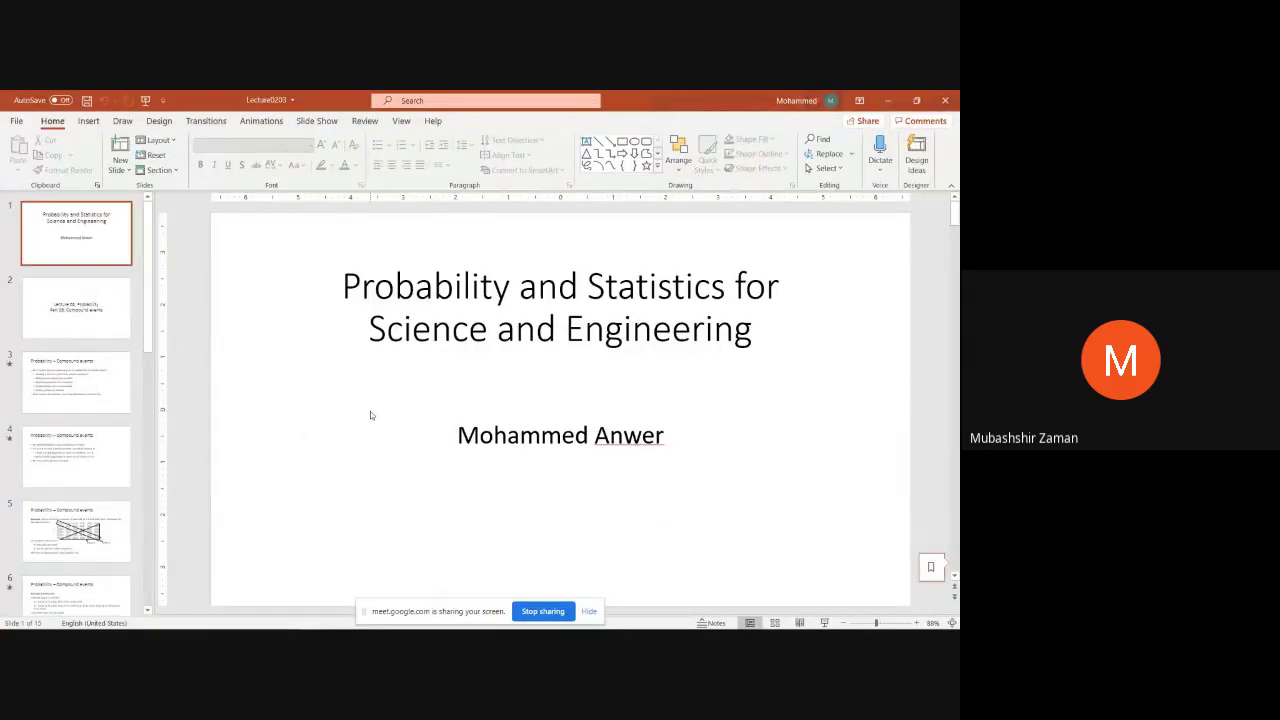
Switch to Chrome, view the participants in the Meet call, and return to the MAT121 attendance sheet
mouse_move(332, 622)
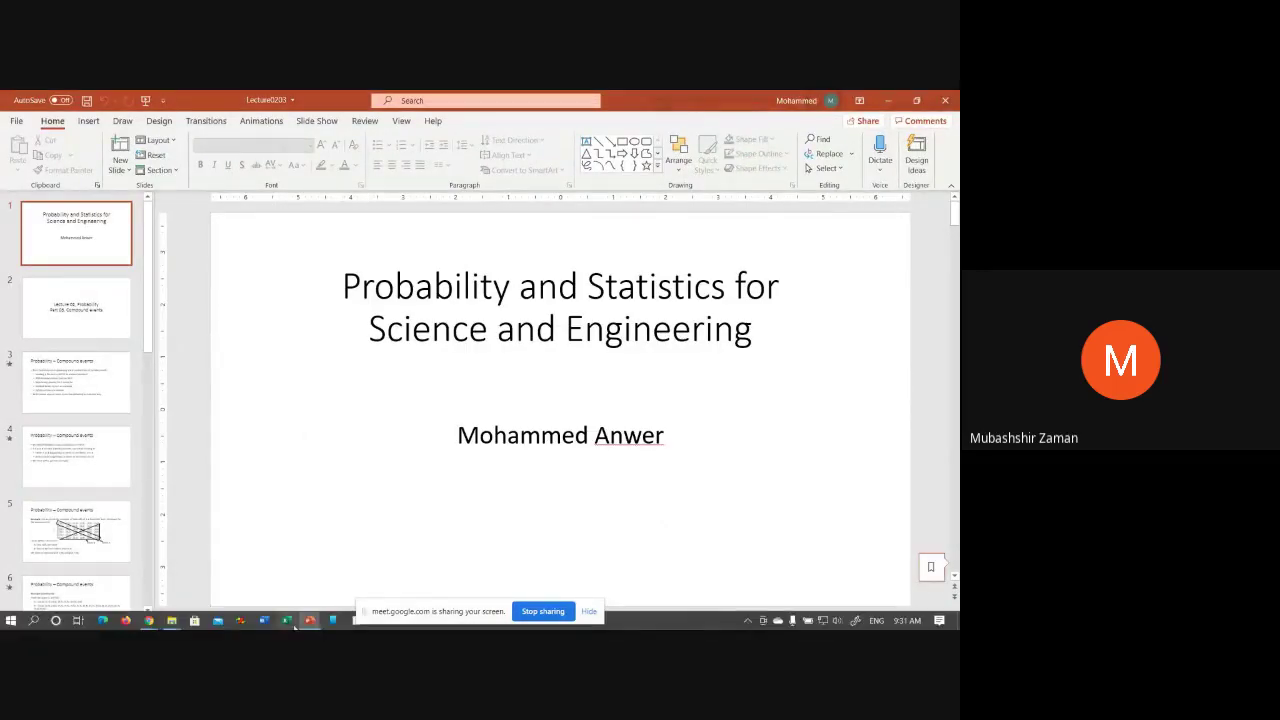
mouse_move(150, 622)
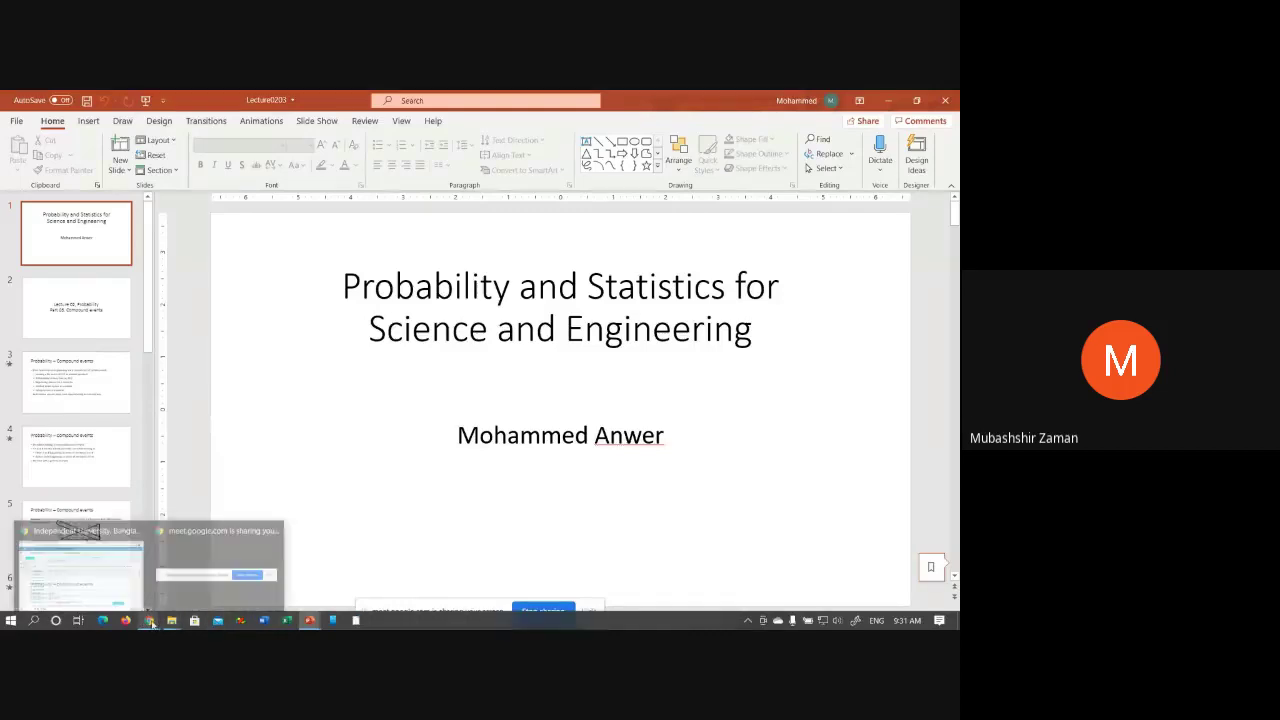
left_click(80, 565)
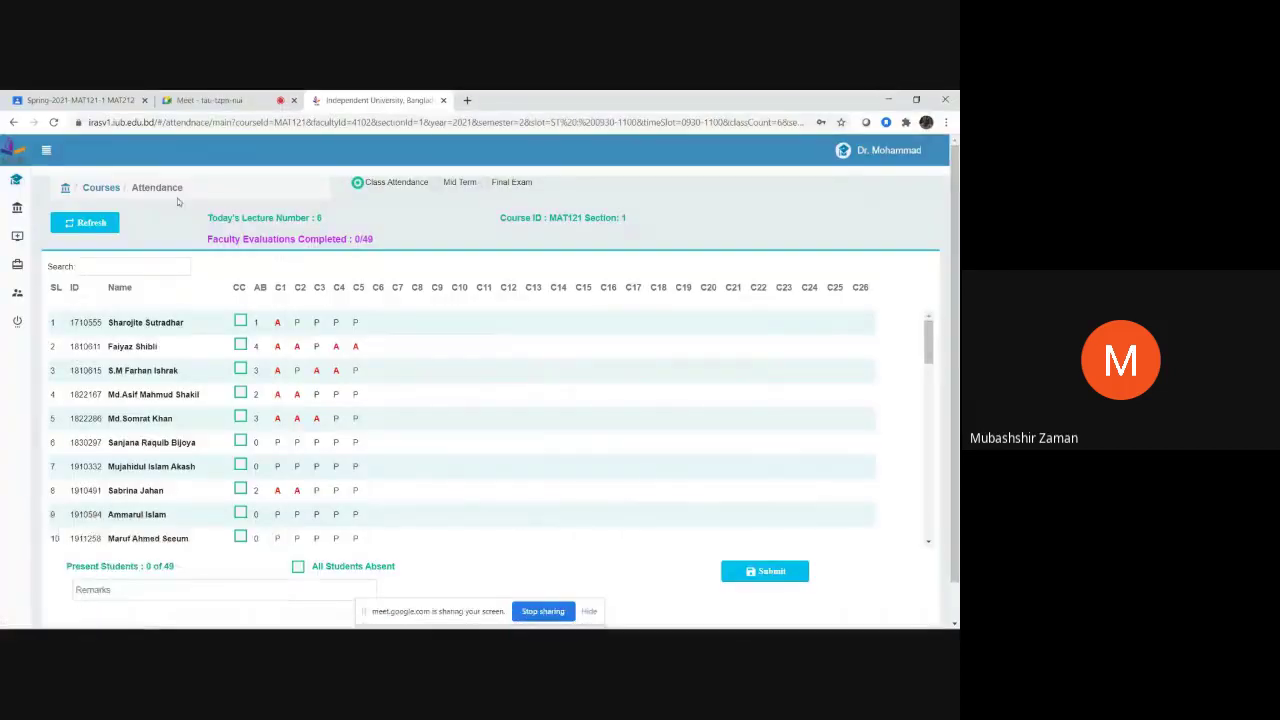
left_click(205, 100)
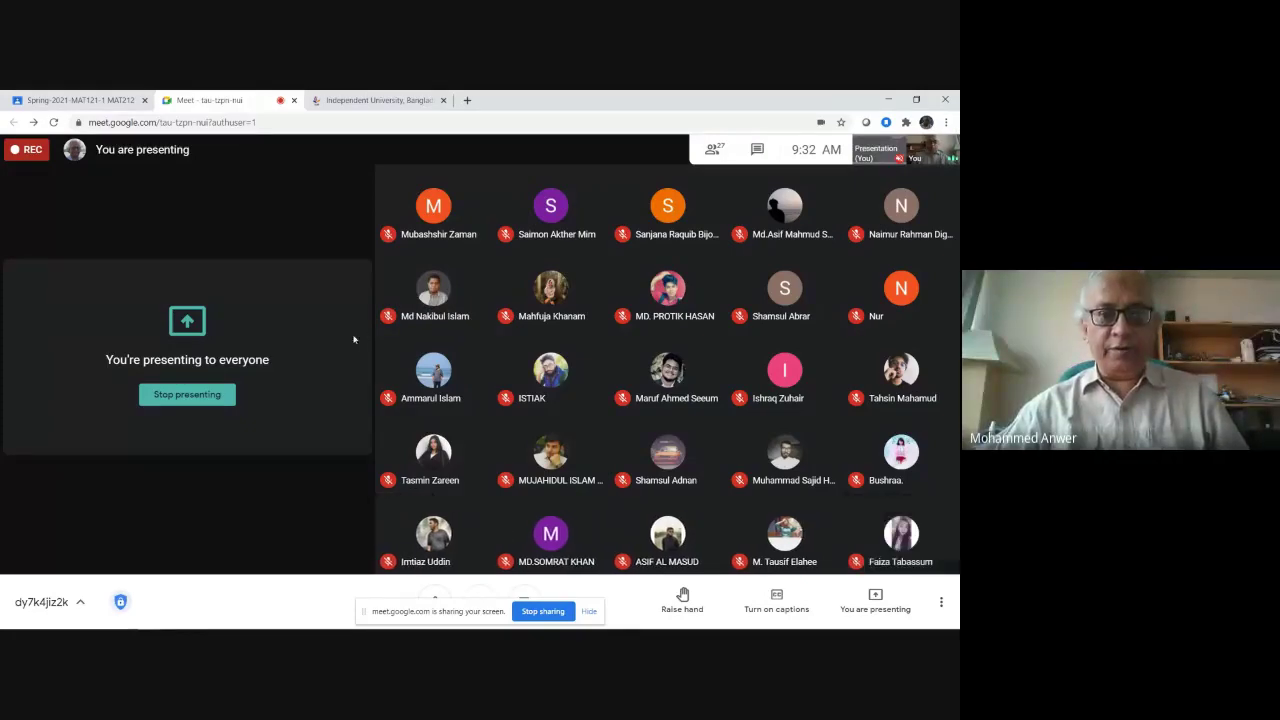
left_click(385, 100)
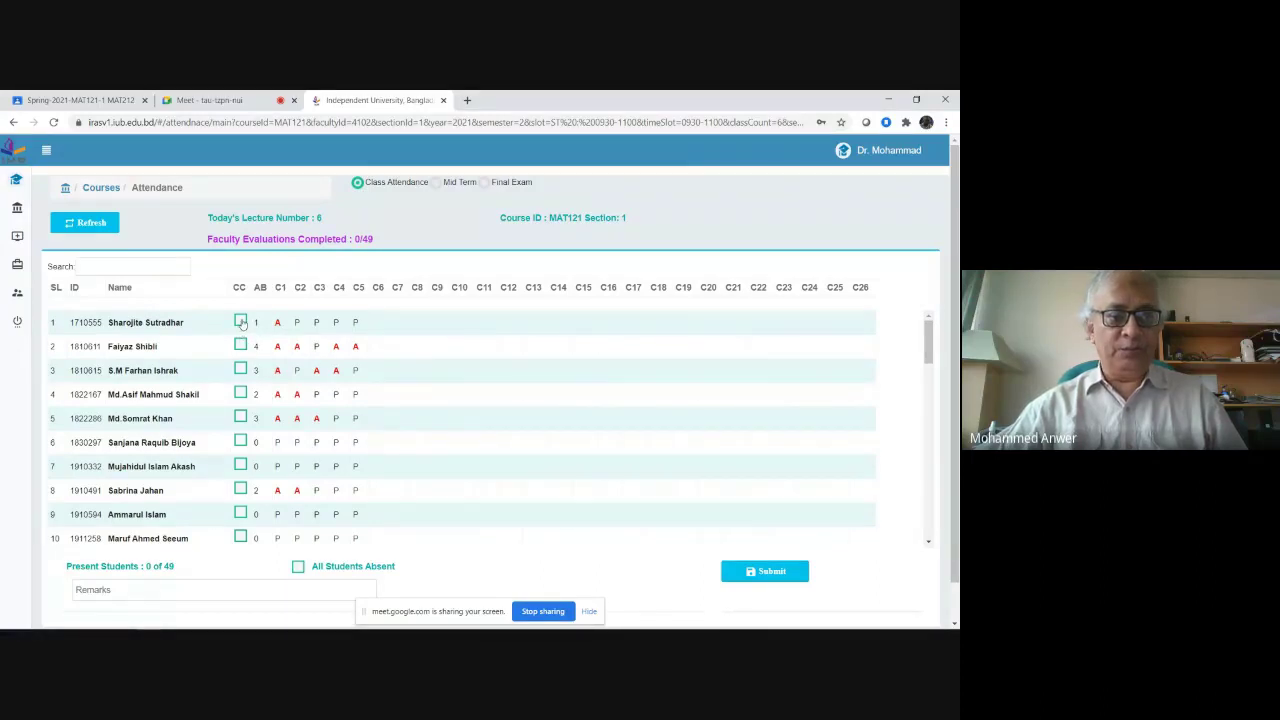
Mark the students with serial numbers 4, 5, 6, 7, 9 and 10 as present for the current class
left_click(240, 393)
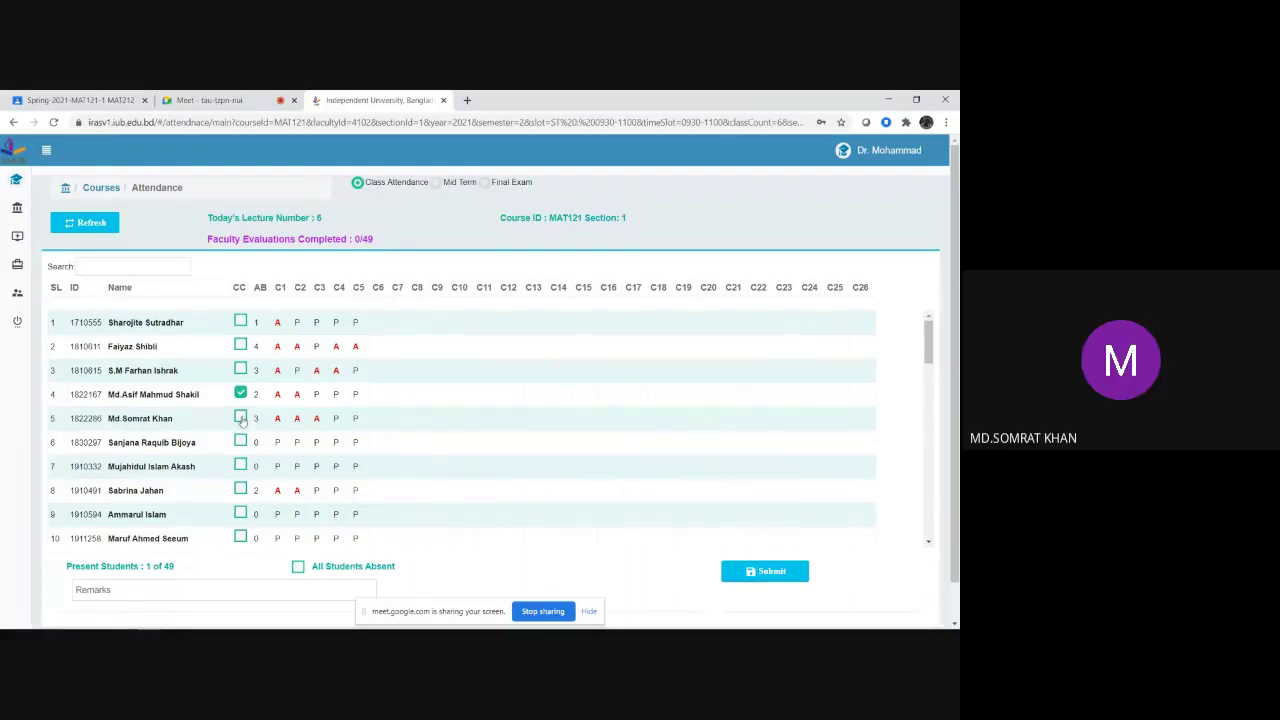
left_click(241, 418)
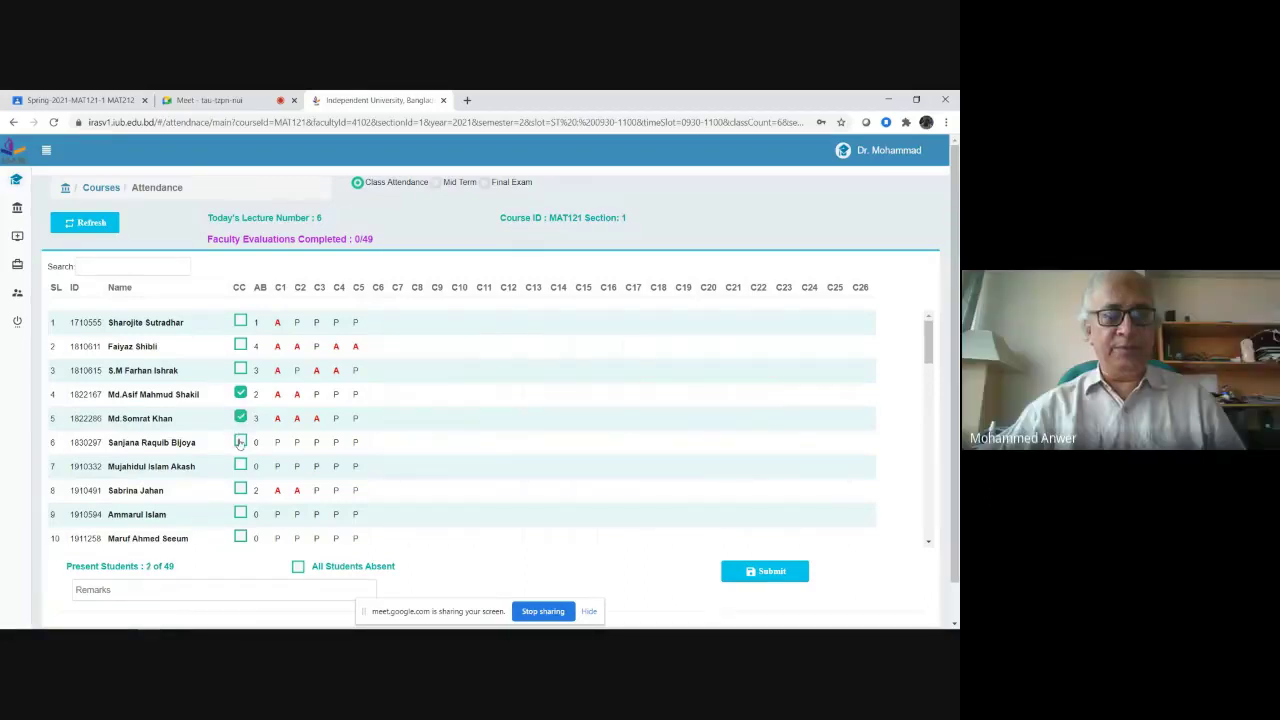
left_click(240, 442)
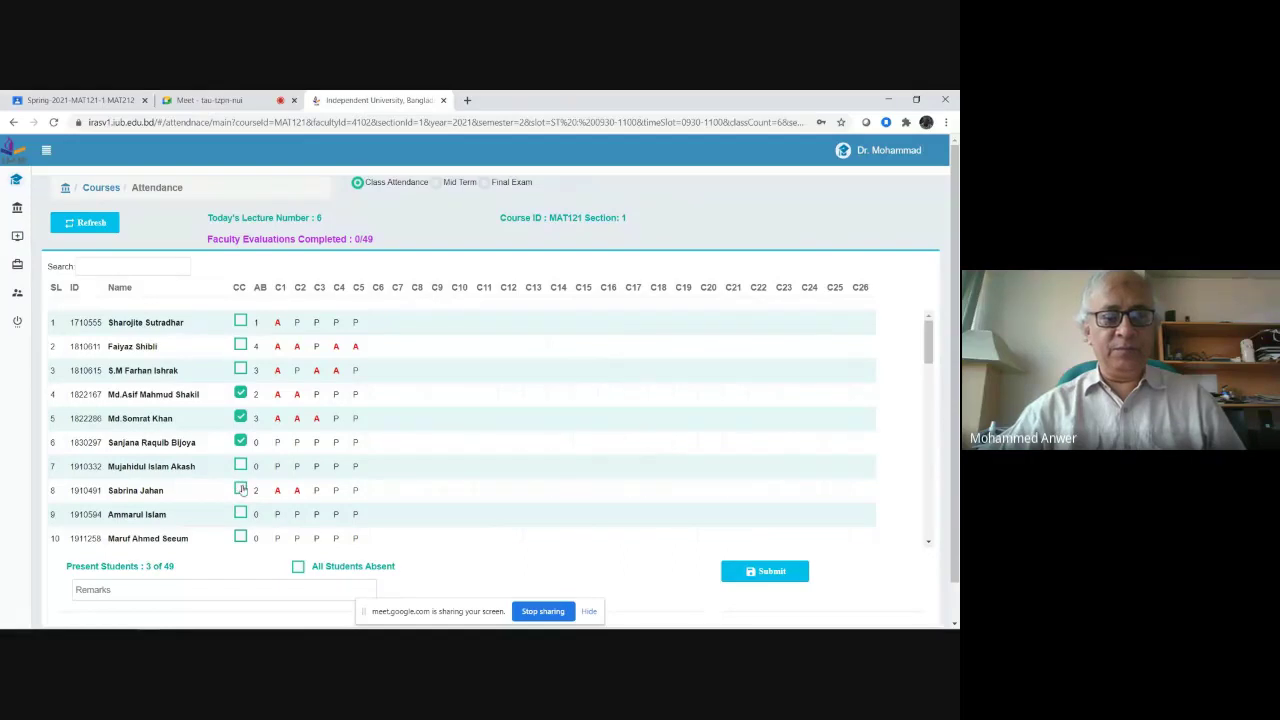
left_click(240, 466)
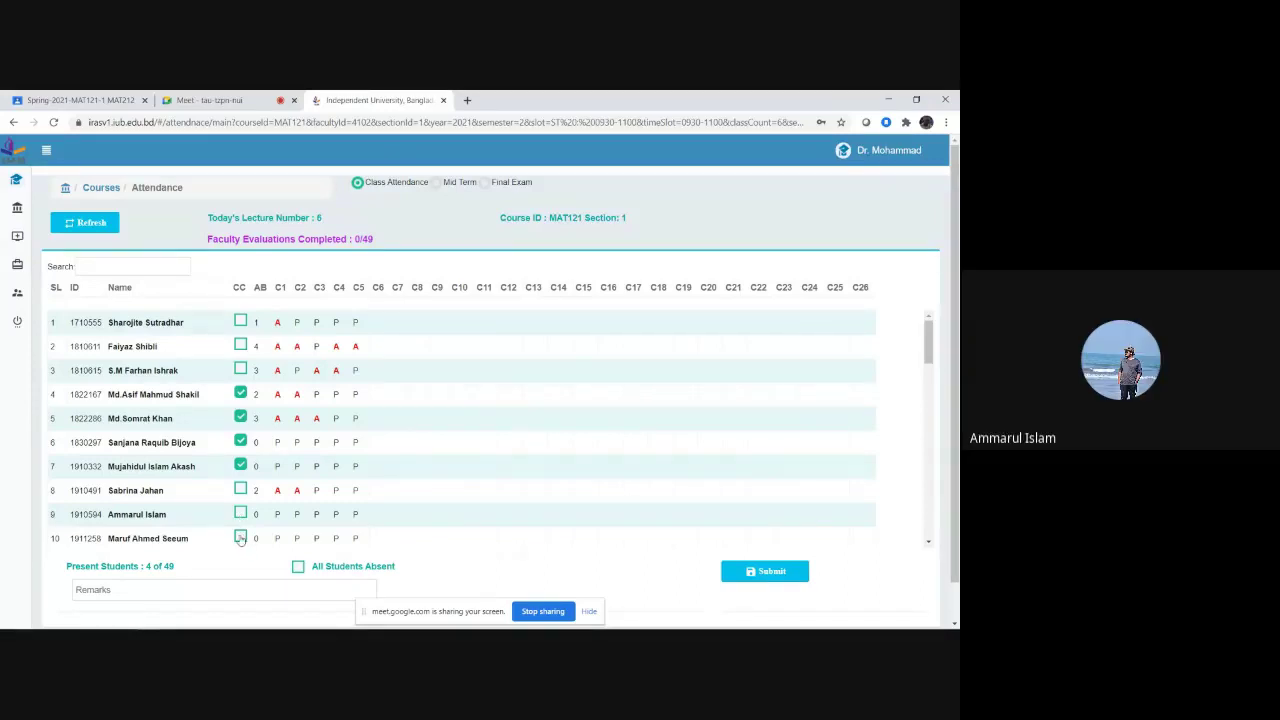
left_click(240, 514)
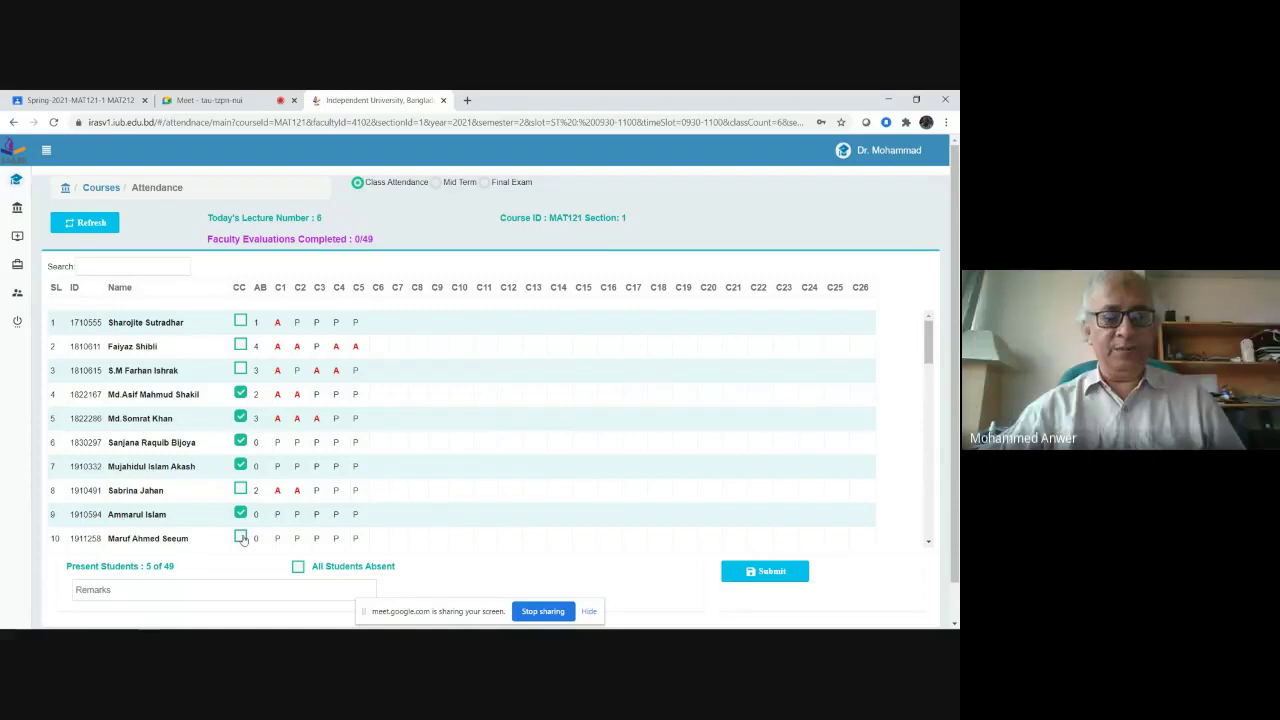
left_click(241, 538)
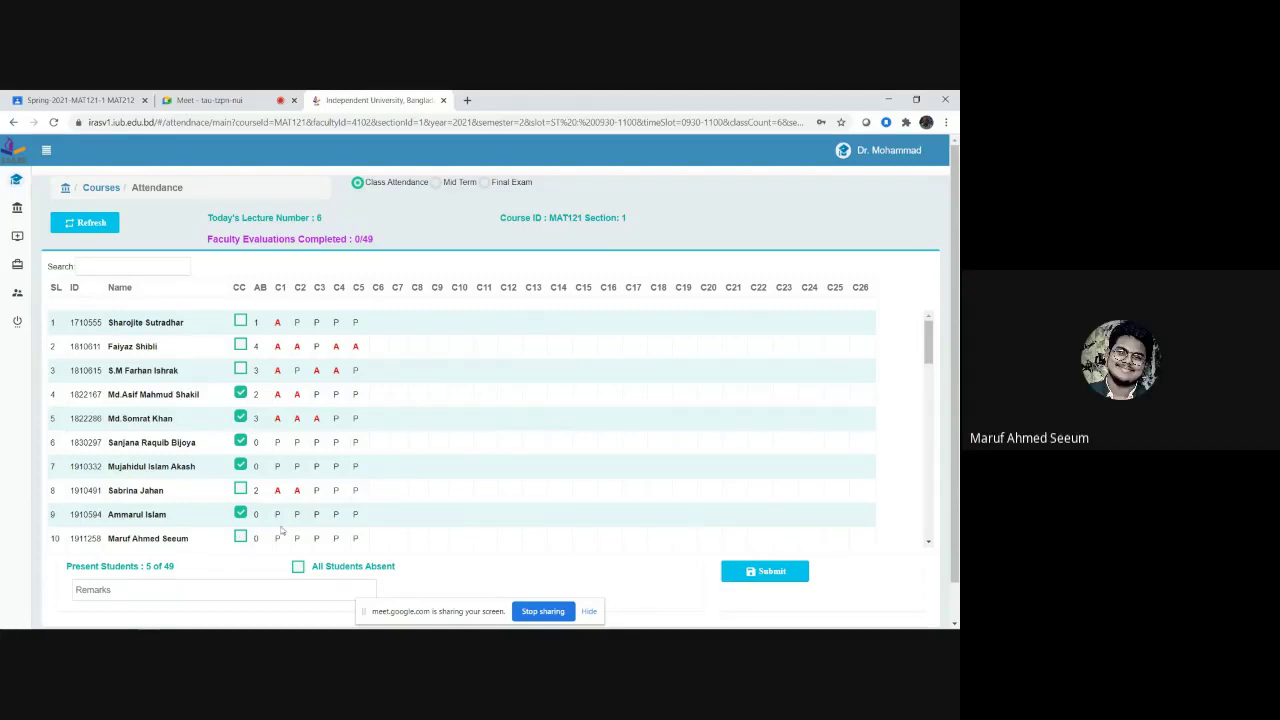
Mark the students with serial numbers 12, 19, 20, 21 and 24 as present for the current class
scroll(331, 533, "down", 2)
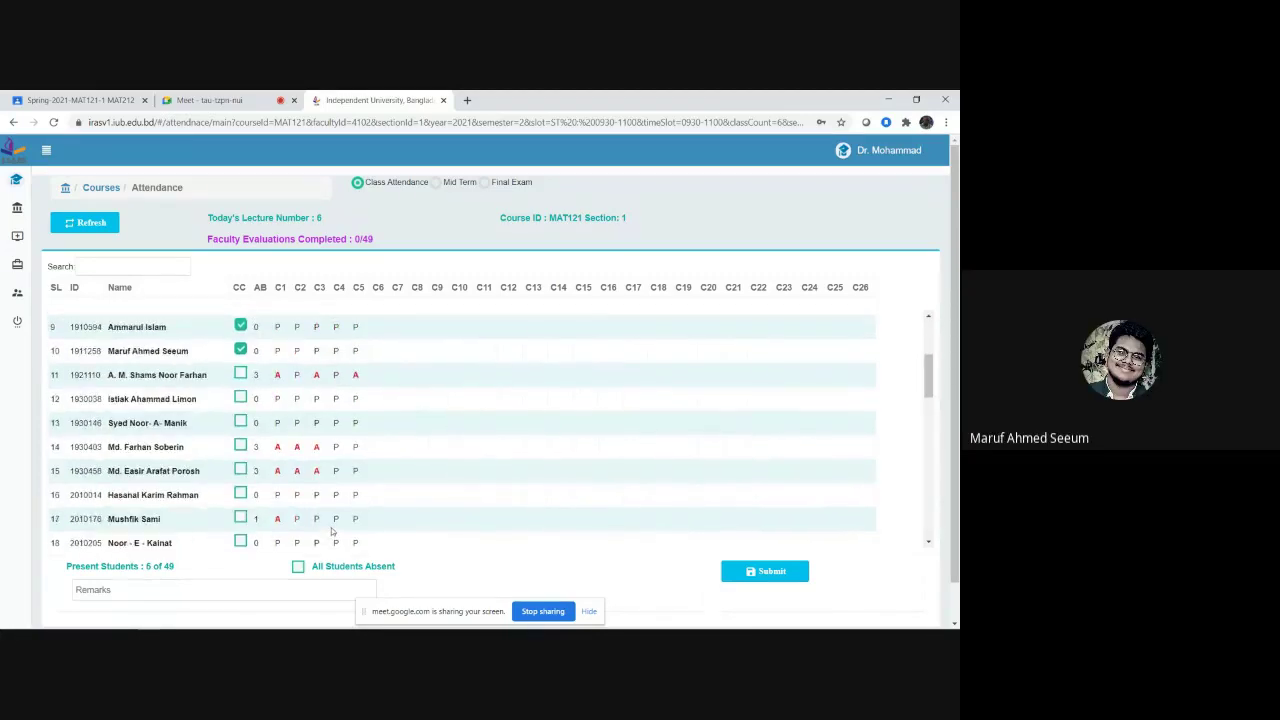
left_click(240, 399)
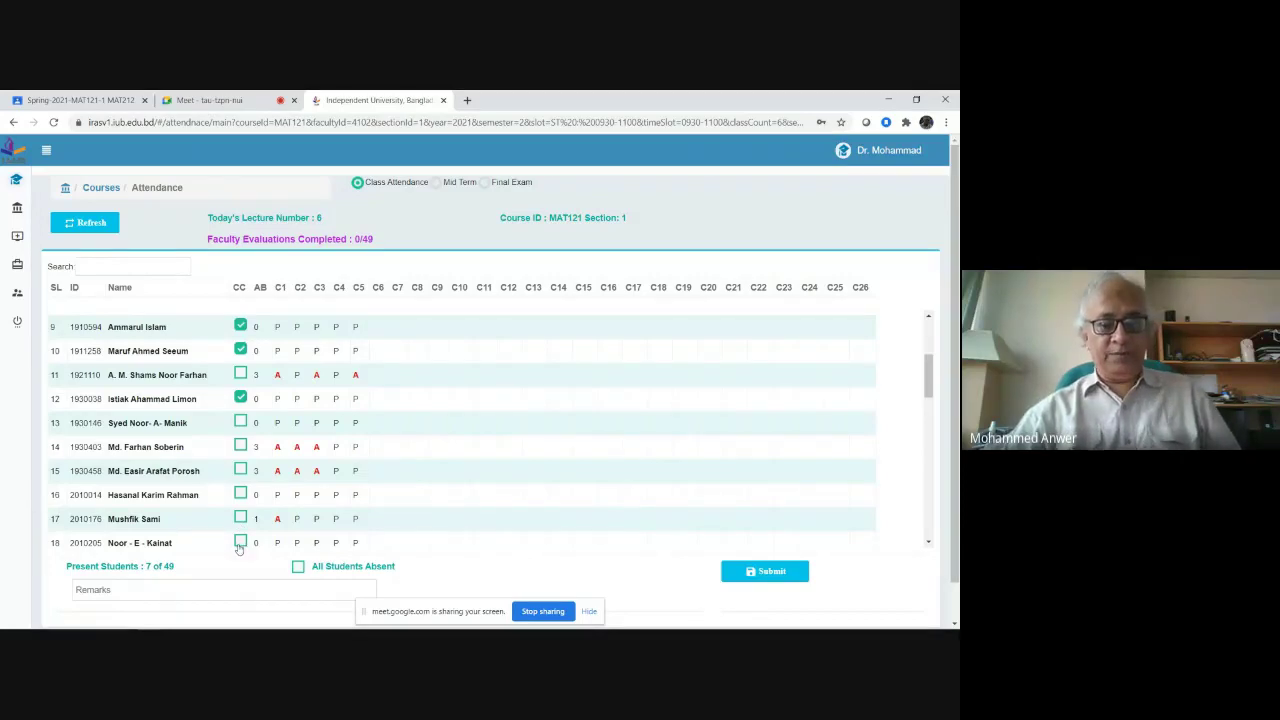
scroll(239, 548, "down", 1)
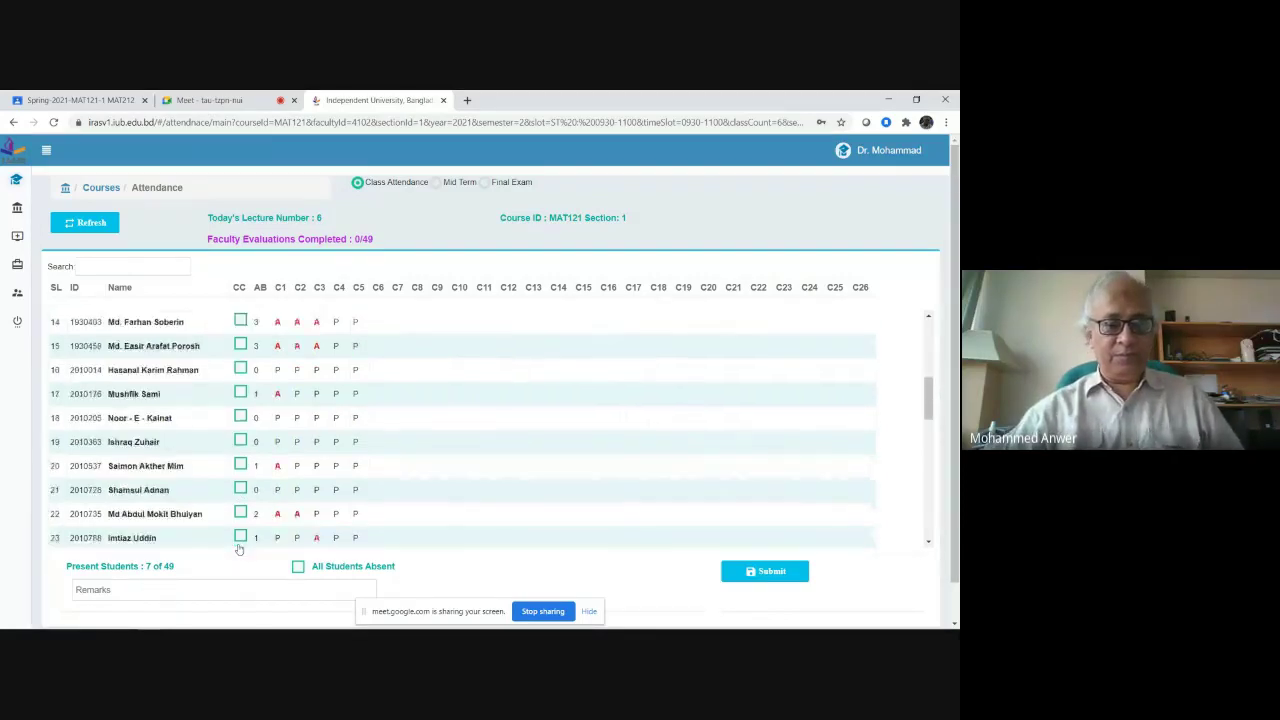
scroll(239, 548, "down", 1)
scroll(239, 548, "down", 1)
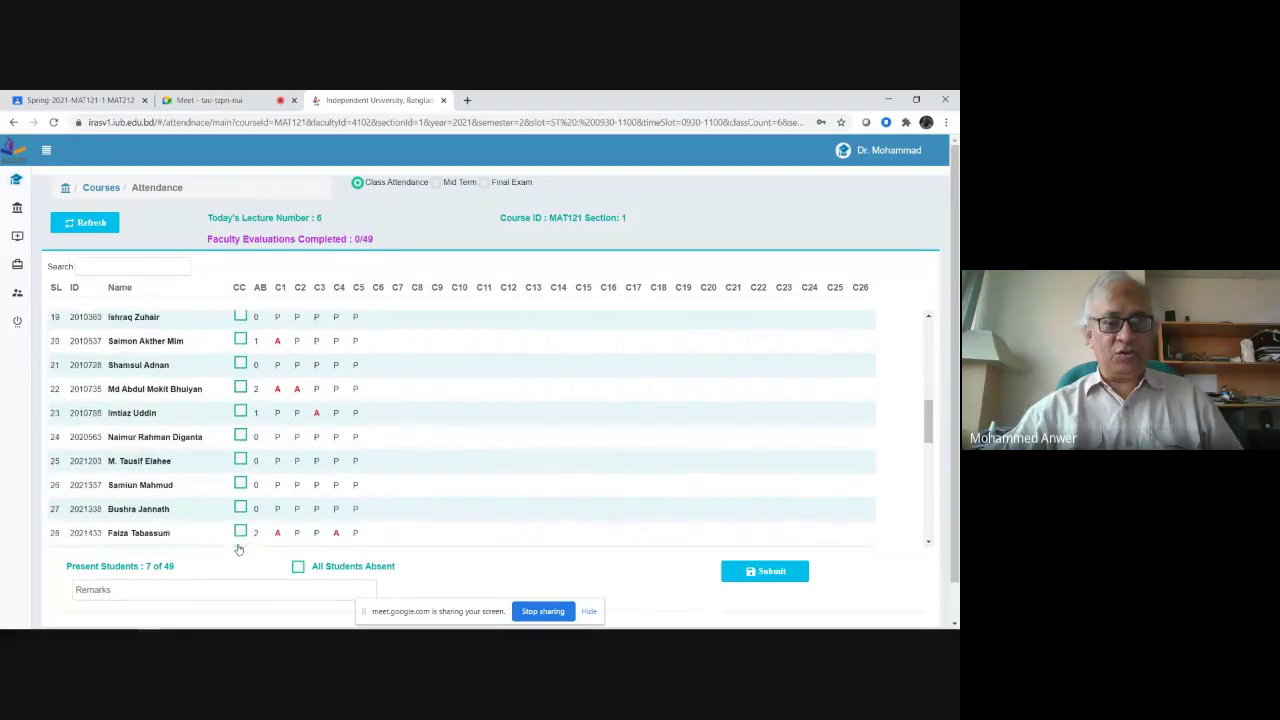
left_click(240, 317)
left_click(240, 341)
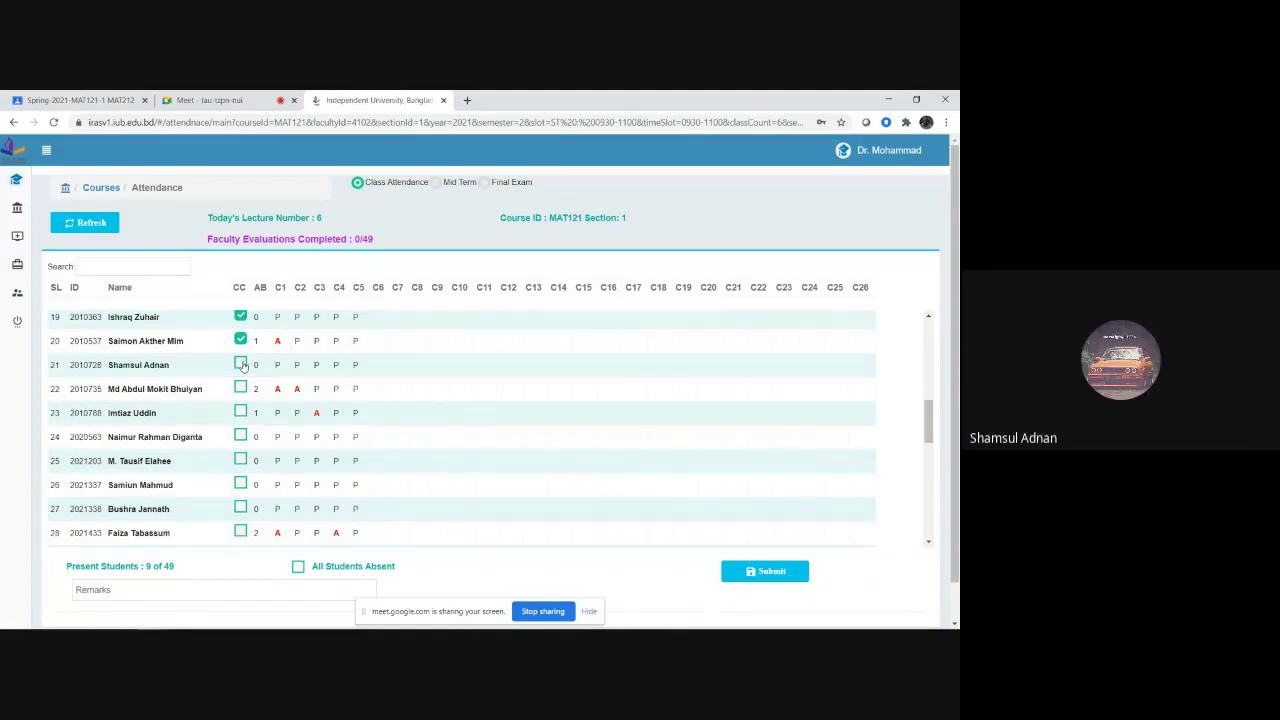
left_click(241, 365)
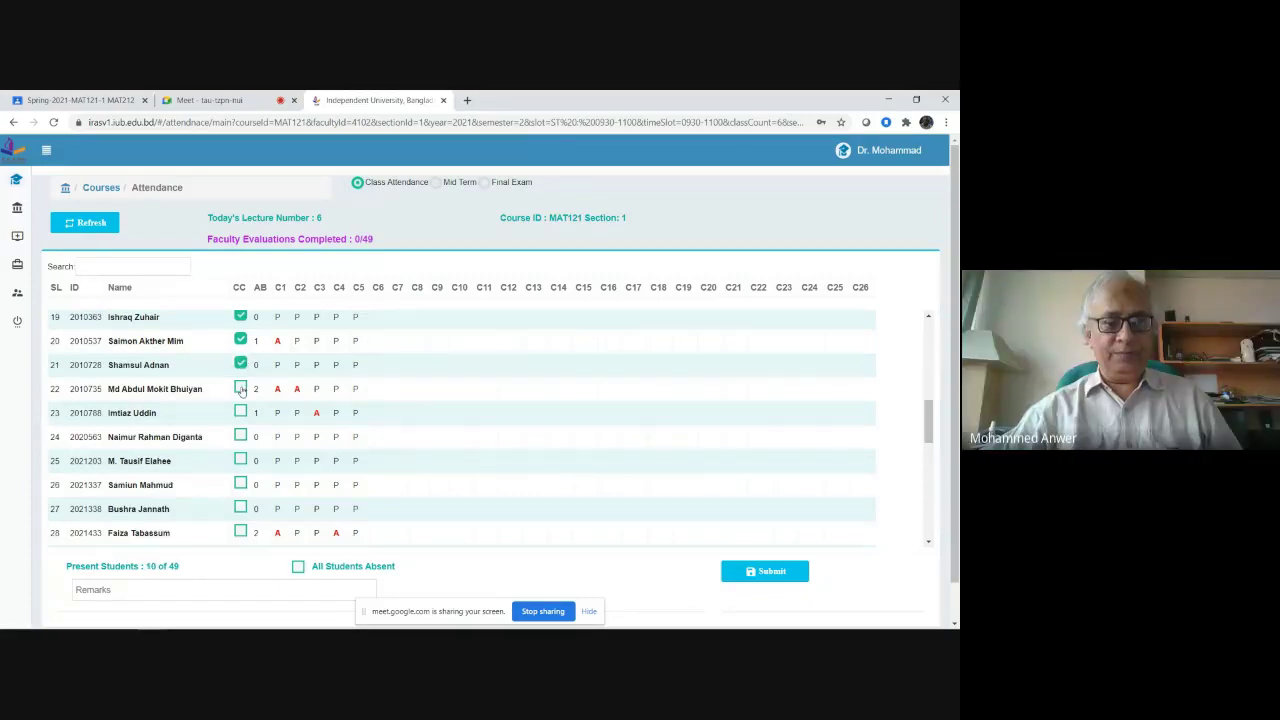
left_click(241, 440)
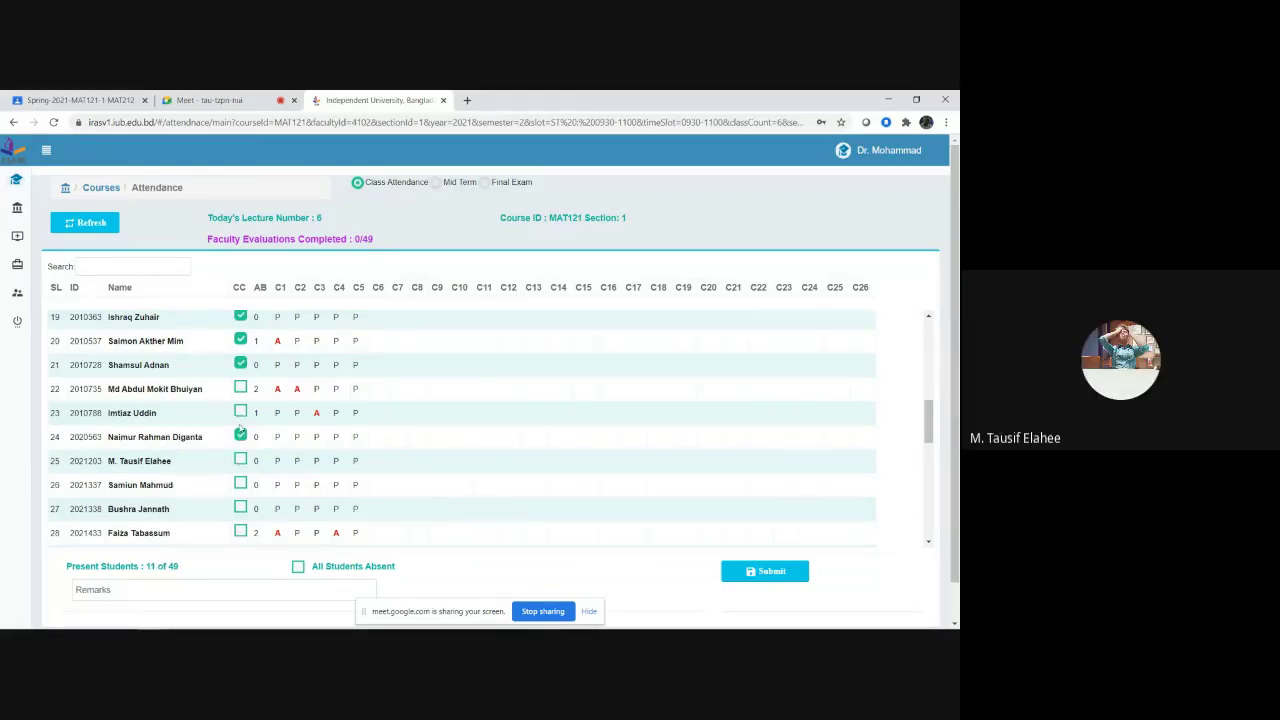
Mark the students with serial numbers 23, 25, 27 and 28 as present for the current class
left_click(240, 412)
left_click(240, 459)
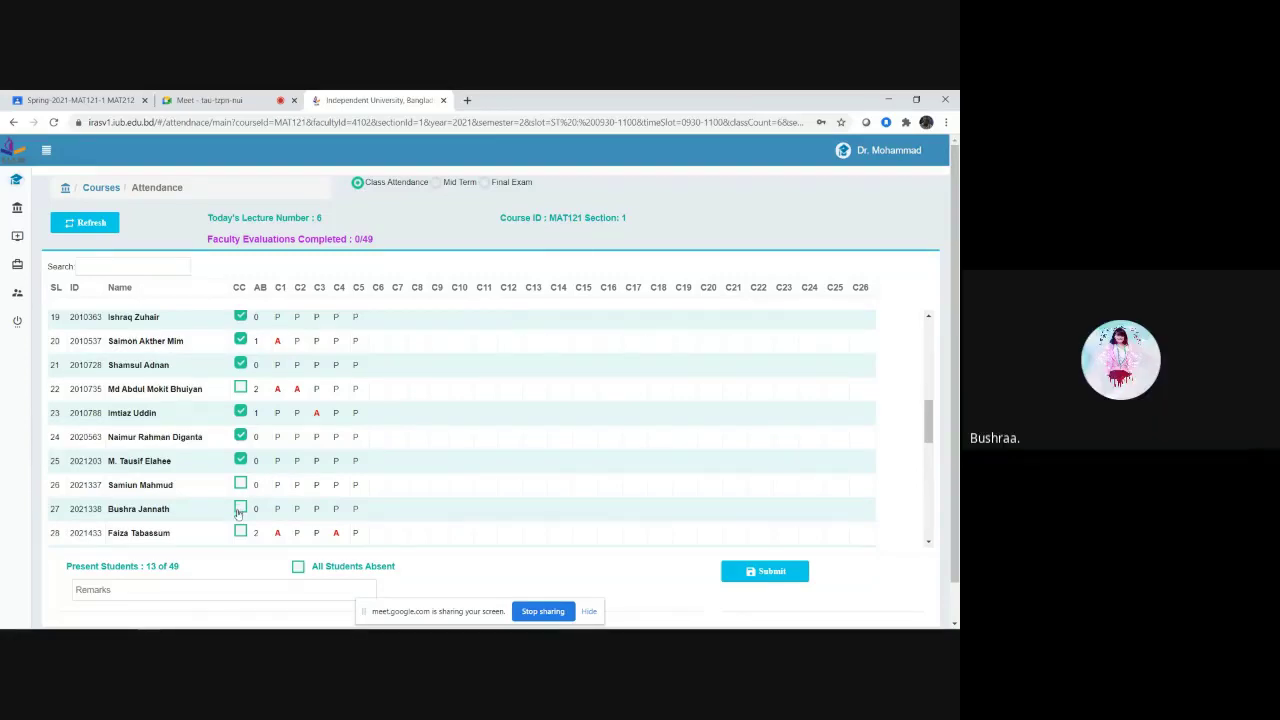
left_click(240, 508)
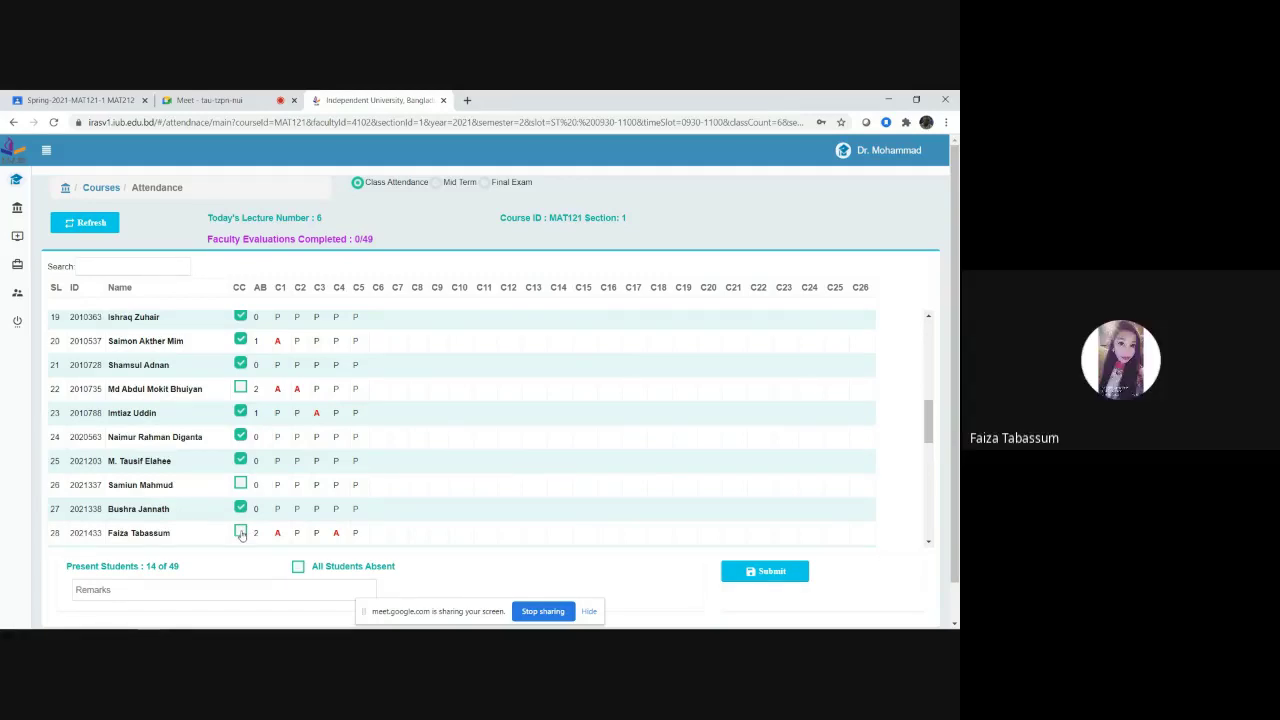
left_click(240, 532)
Mark all students with serial numbers 29 through 36 as present for the current class
scroll(241, 534, "down", 4)
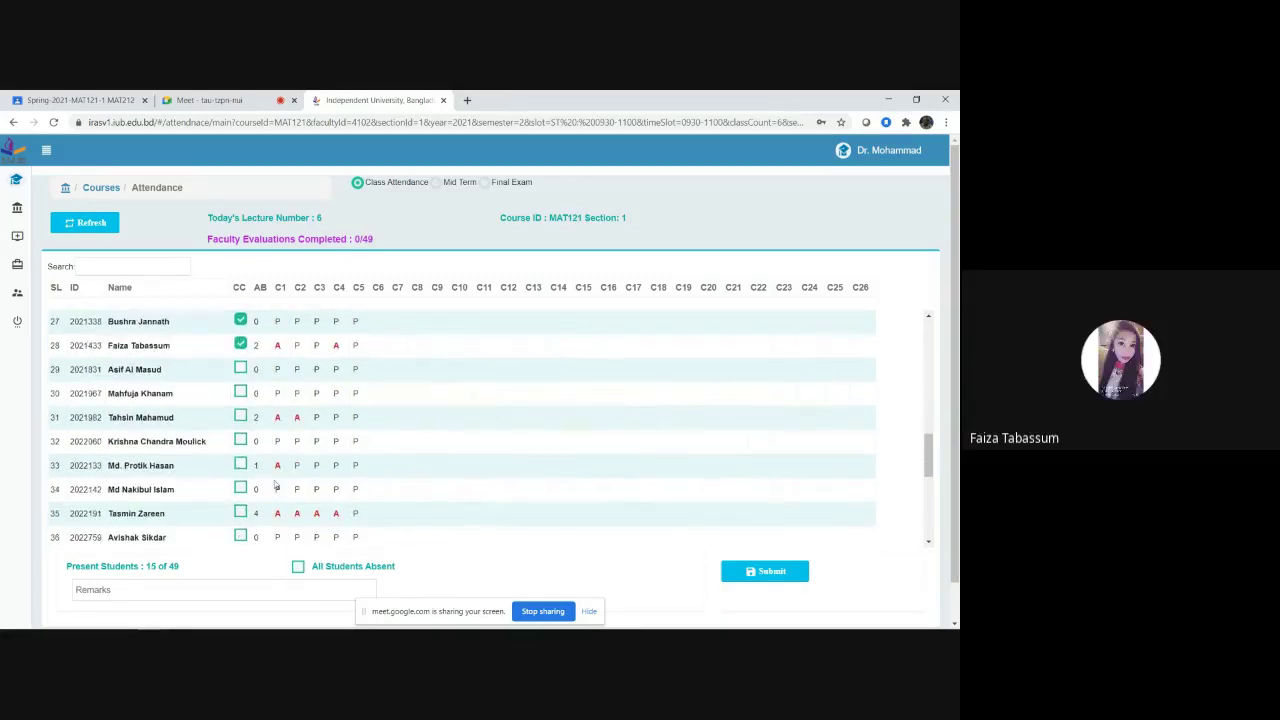
left_click(240, 368)
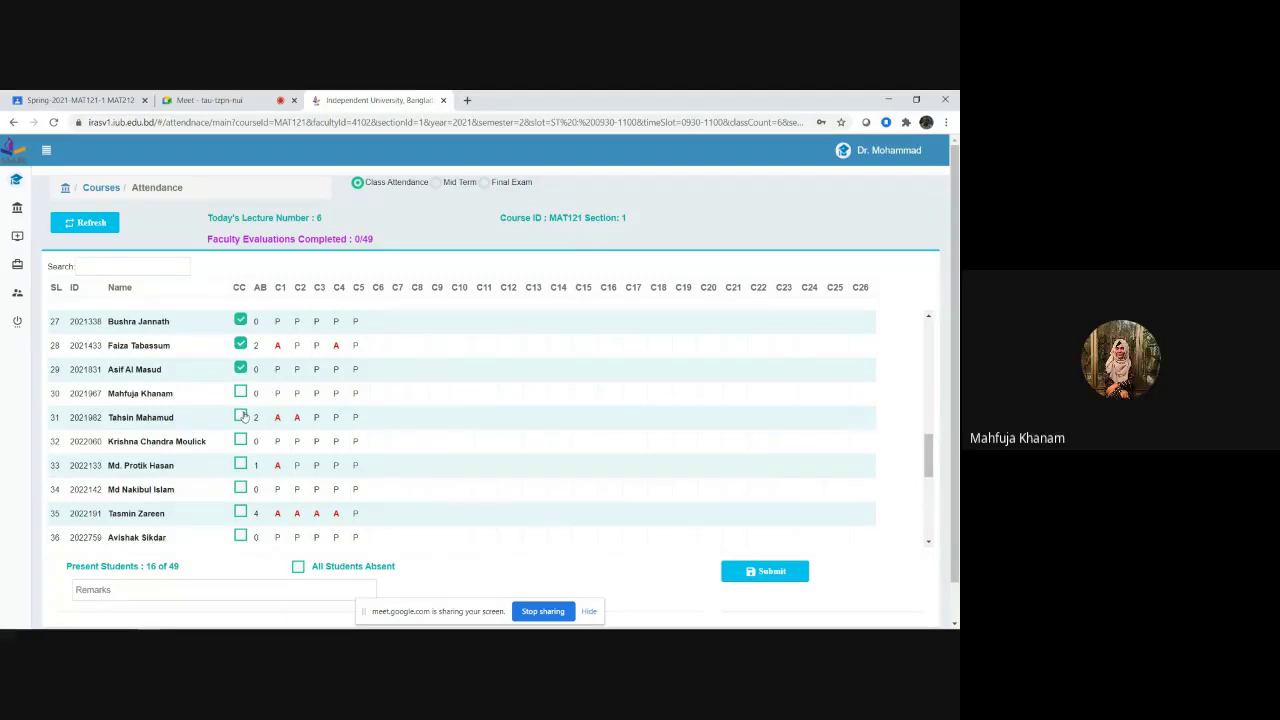
left_click(240, 392)
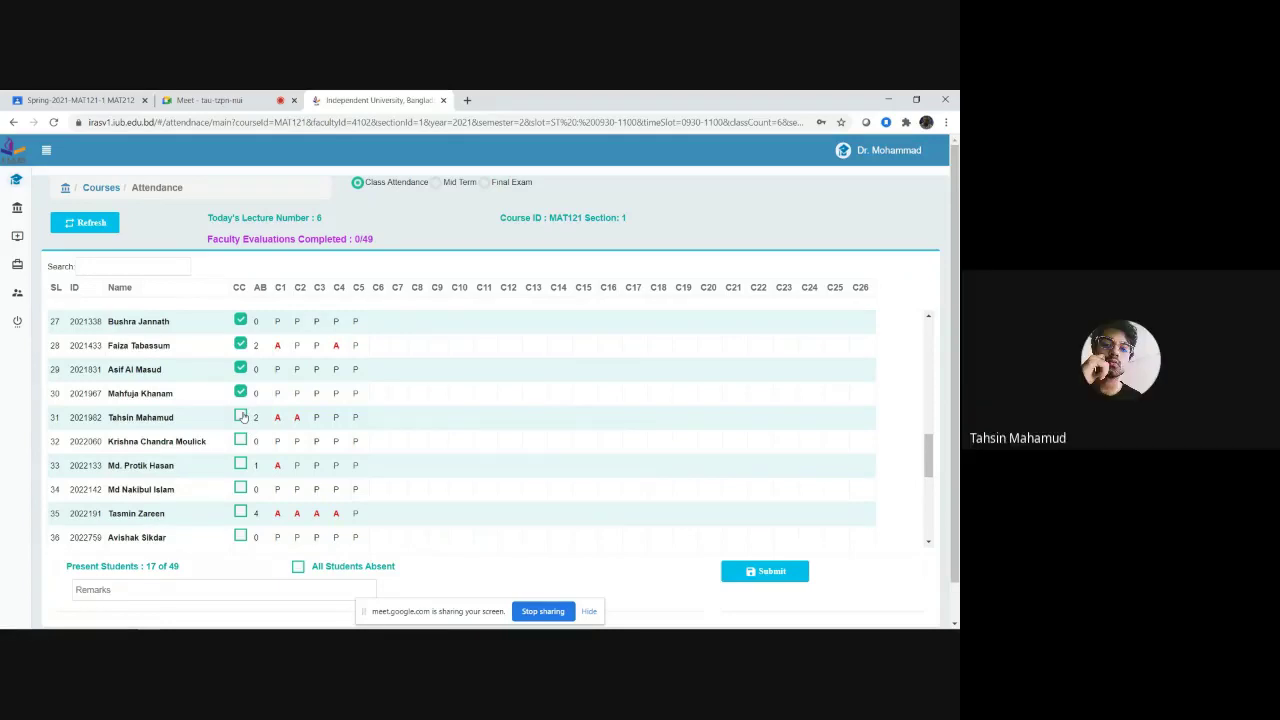
left_click(241, 416)
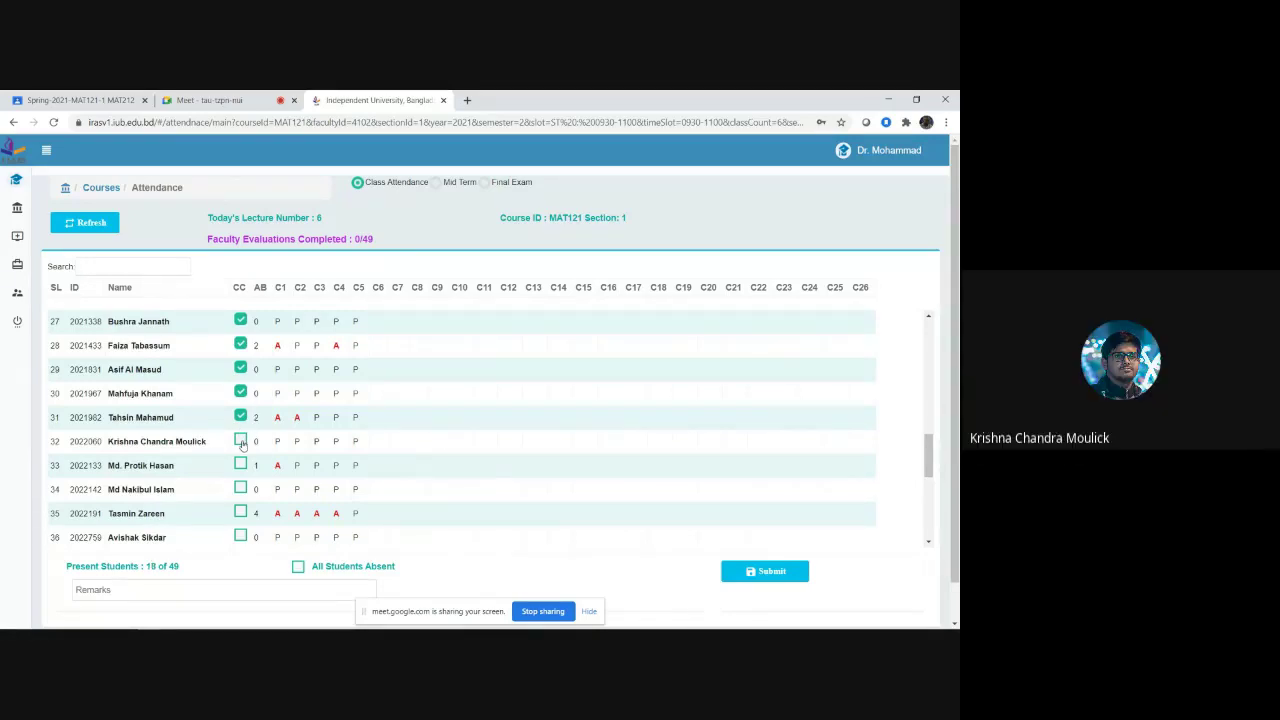
left_click(241, 441)
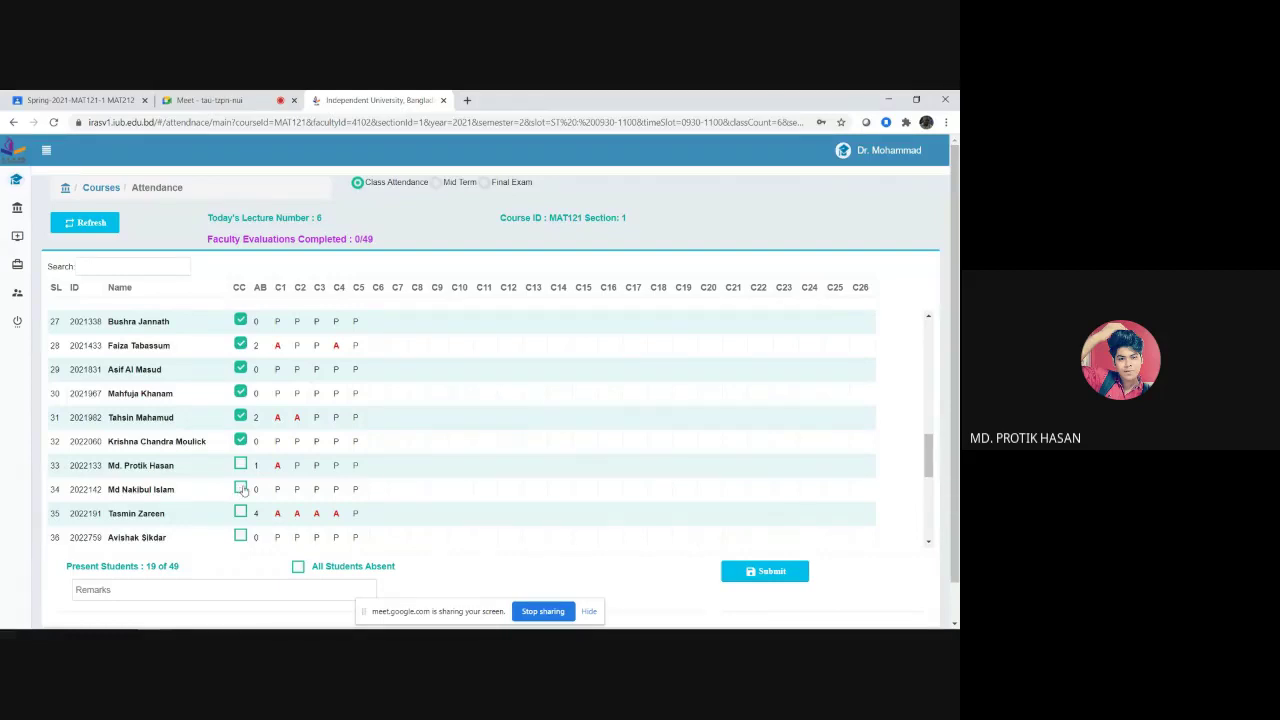
left_click(240, 466)
left_click(240, 489)
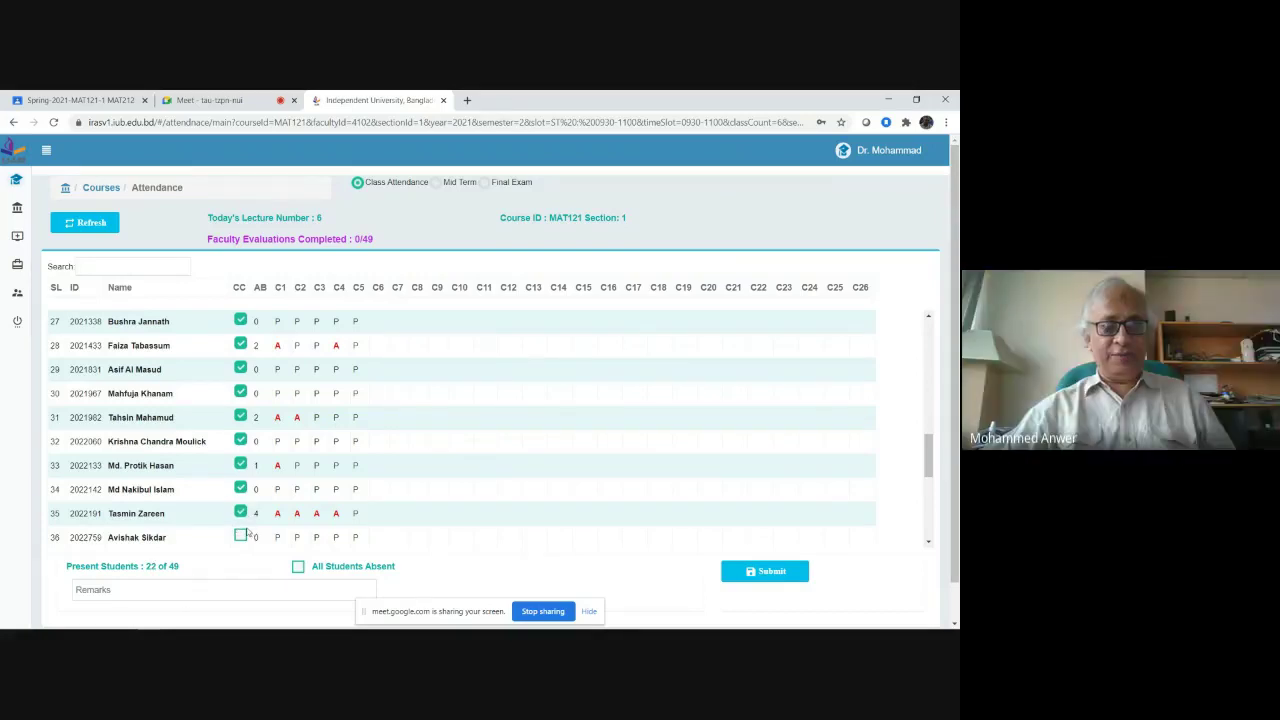
left_click(240, 536)
Mark the students with serial numbers 38, 39, 40 and 41 as present for the current class
scroll(243, 538, "down", 3)
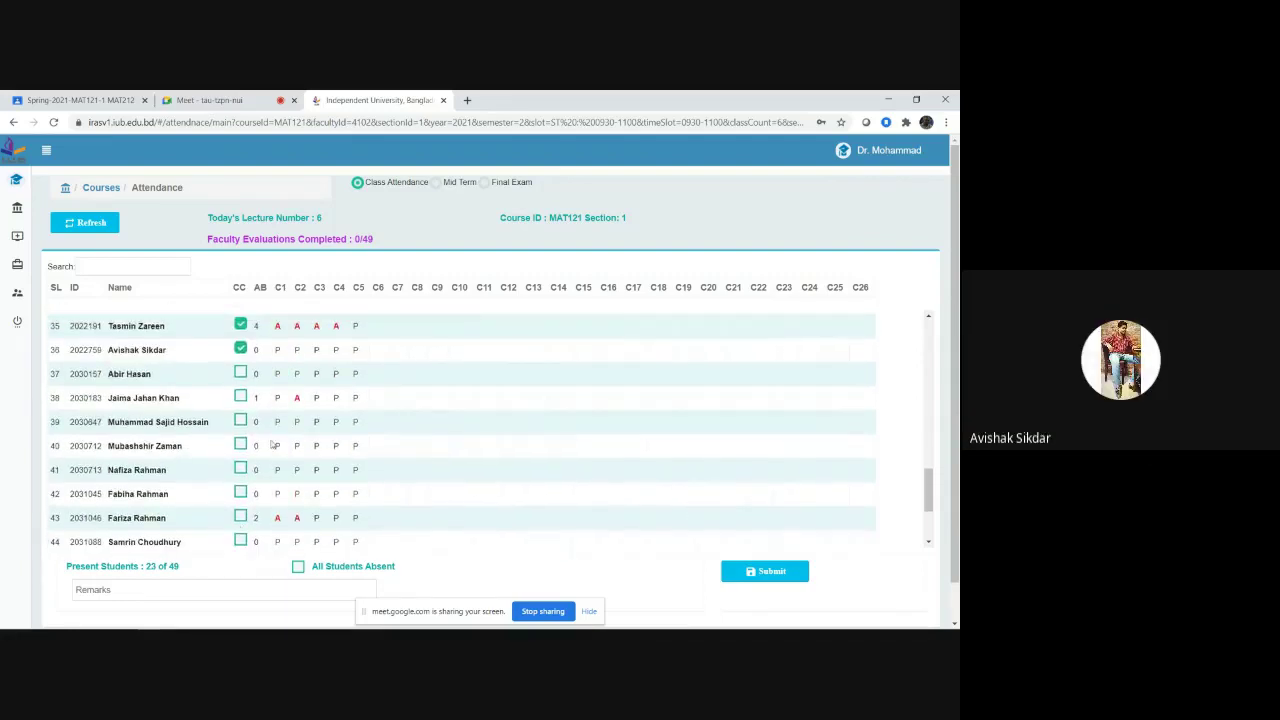
left_click(239, 399)
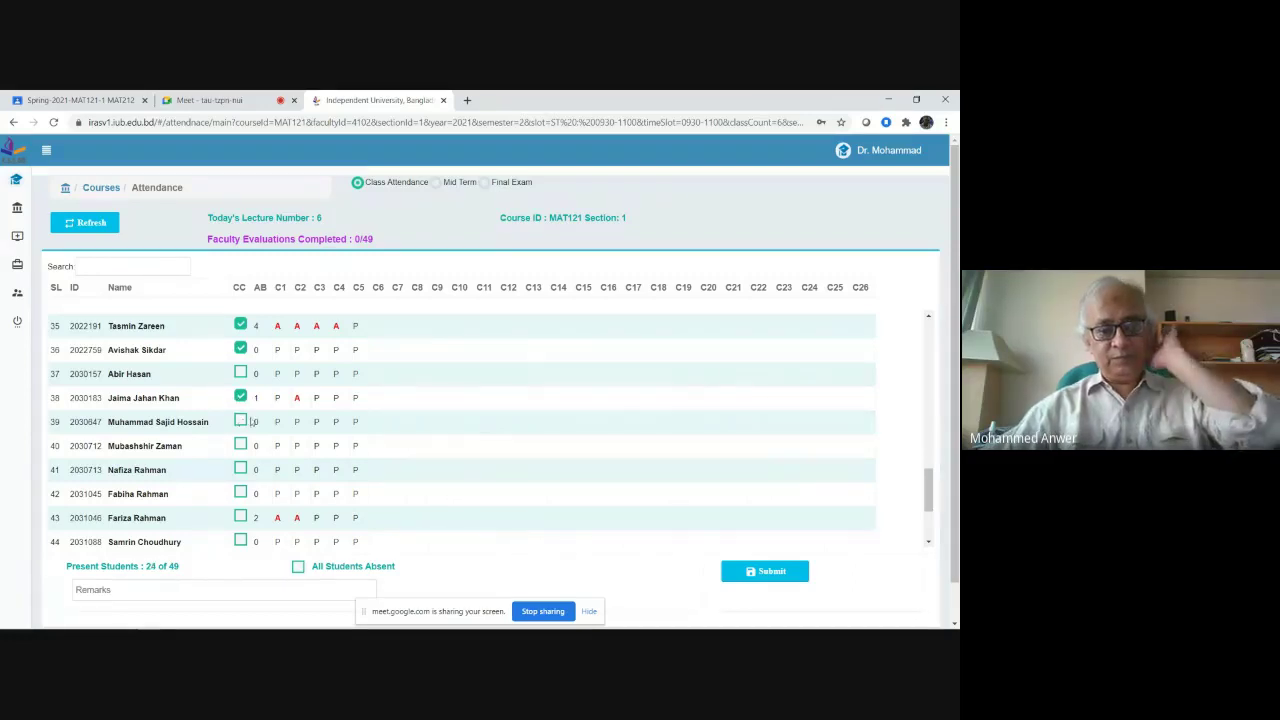
left_click(241, 421)
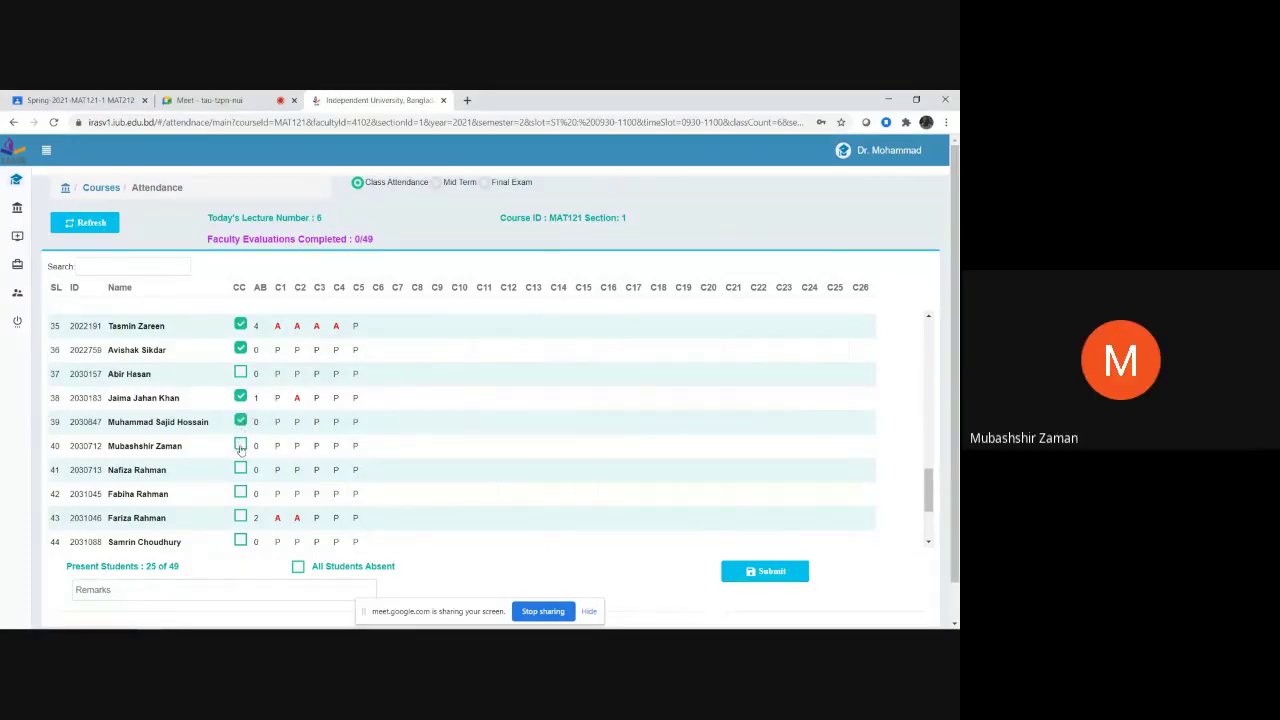
left_click(241, 445)
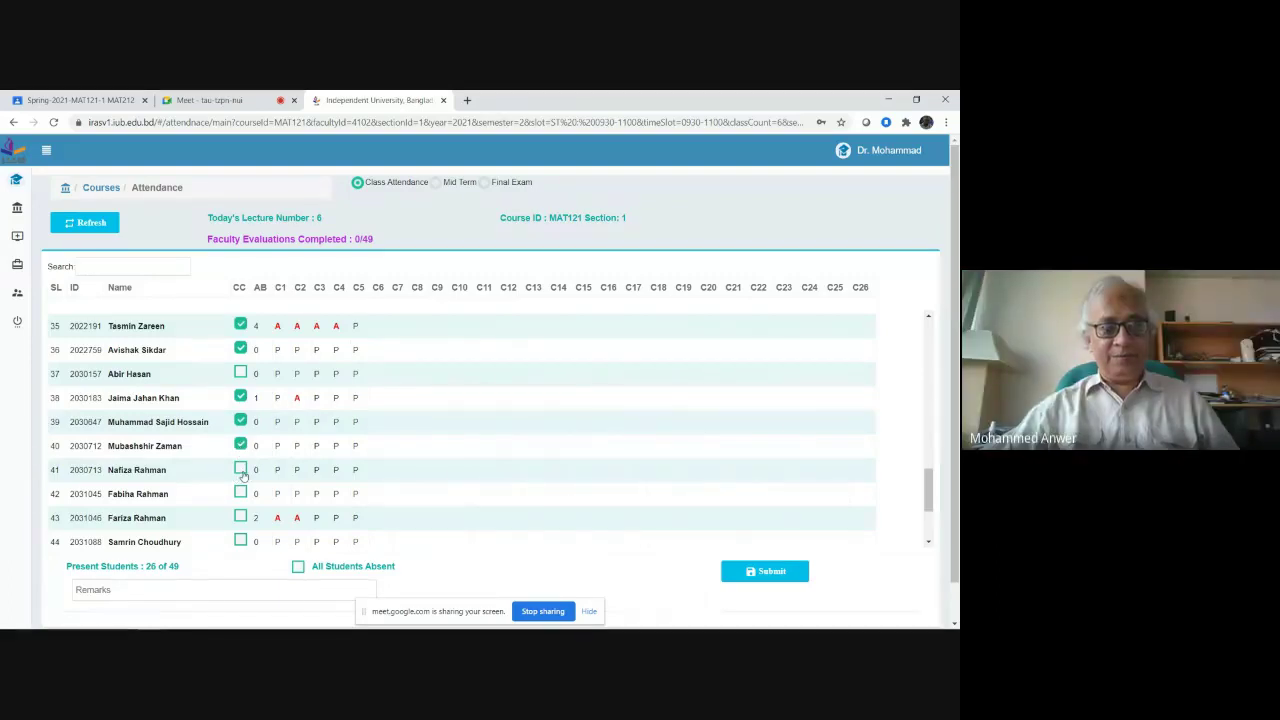
left_click(241, 469)
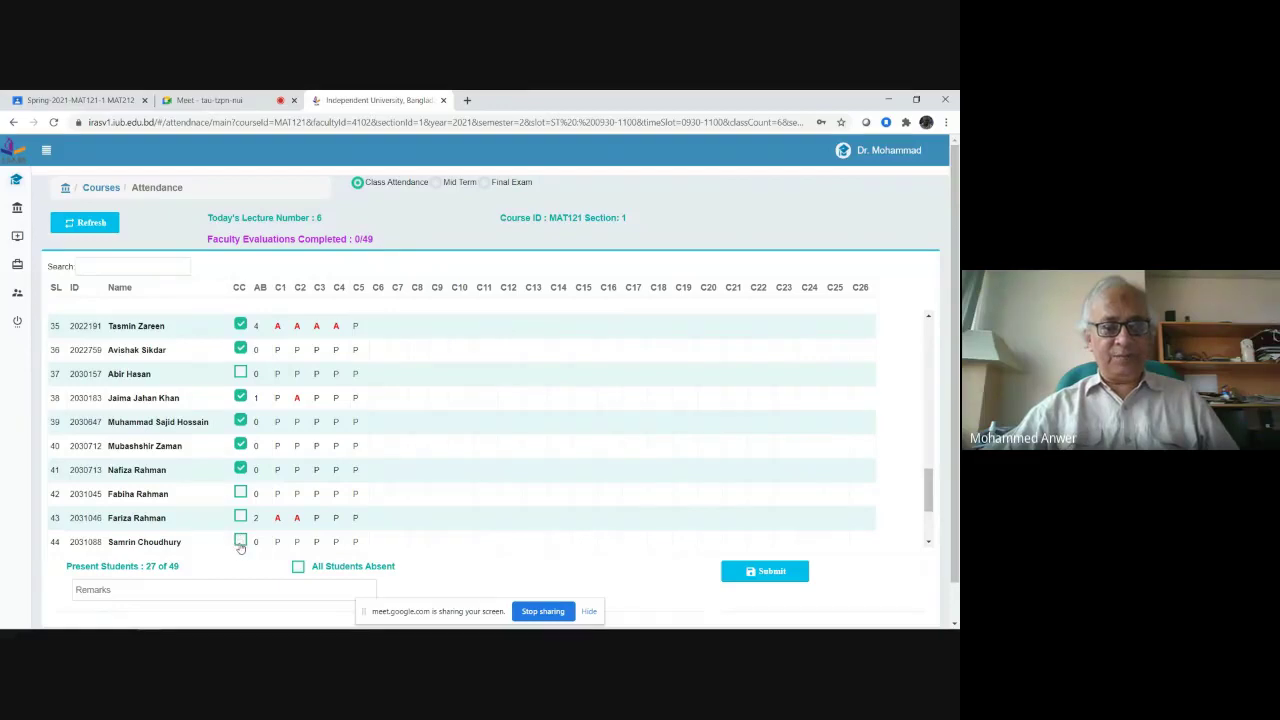
Mark the students with serial numbers 45, 47 and 49 as present, and submit and save the attendance records for lecture 6
scroll(240, 540, "down", 3)
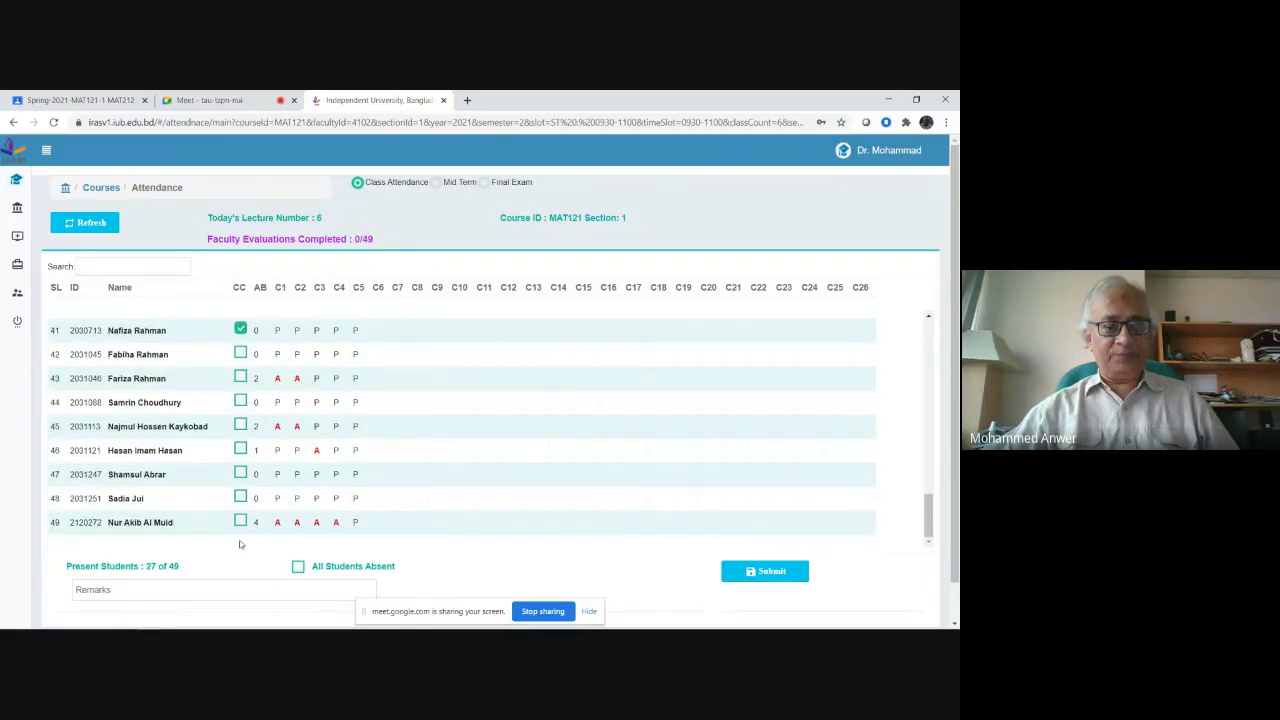
left_click(240, 426)
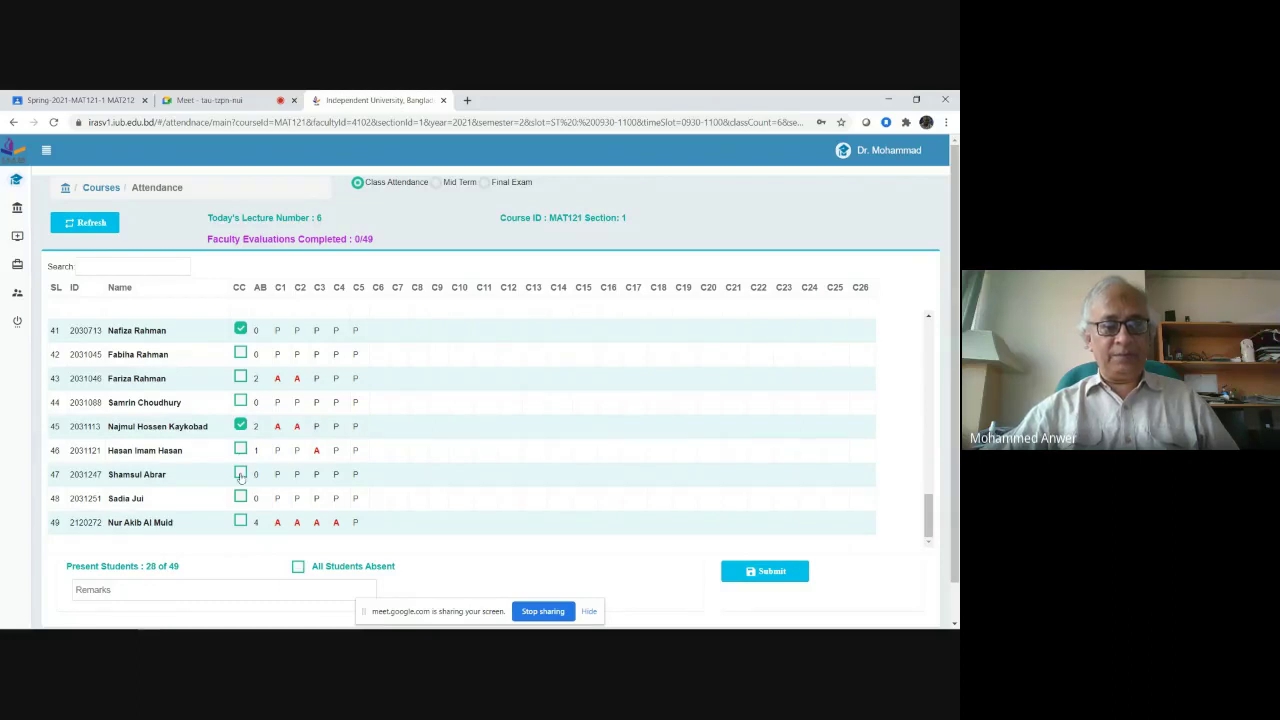
left_click(240, 474)
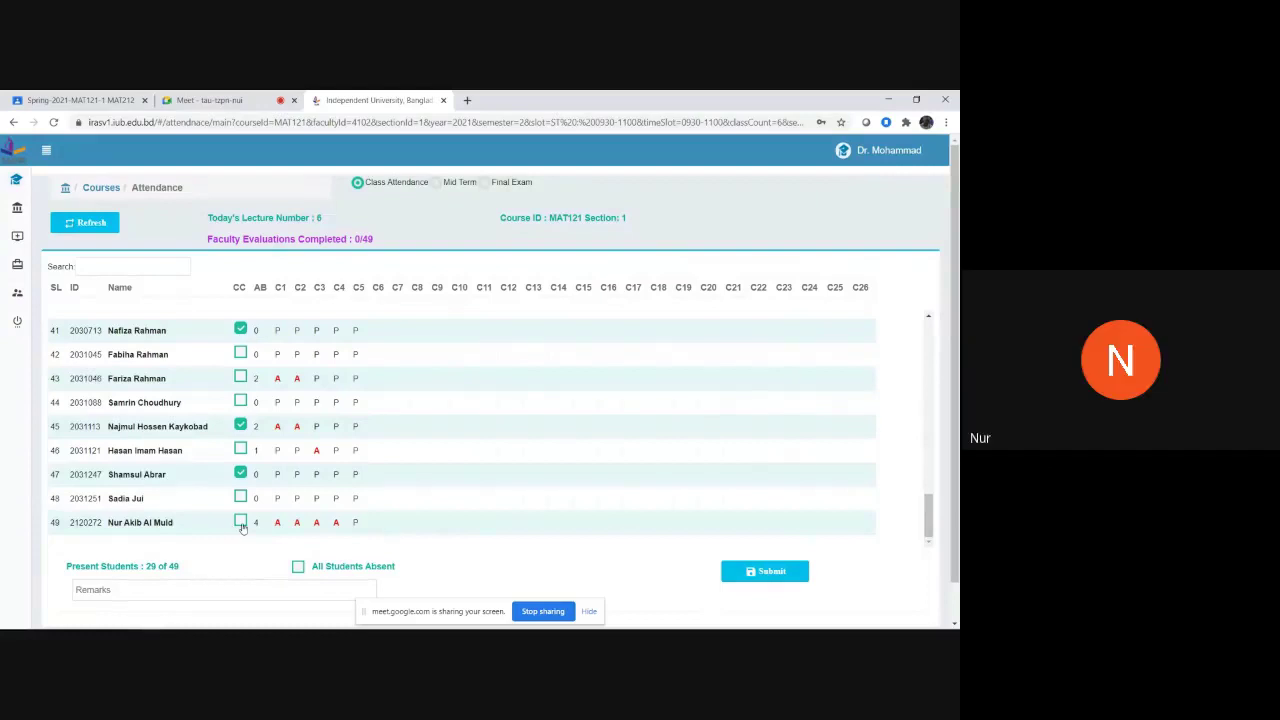
left_click(240, 522)
left_click(770, 571)
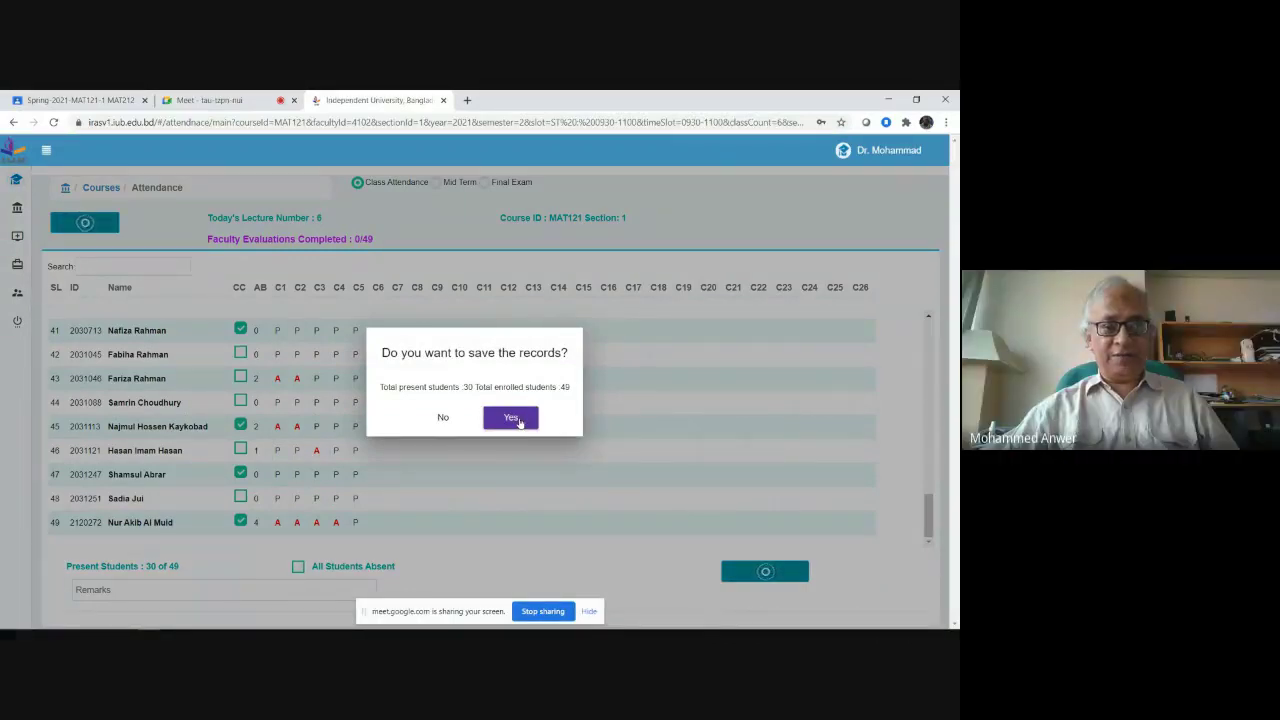
left_click(512, 418)
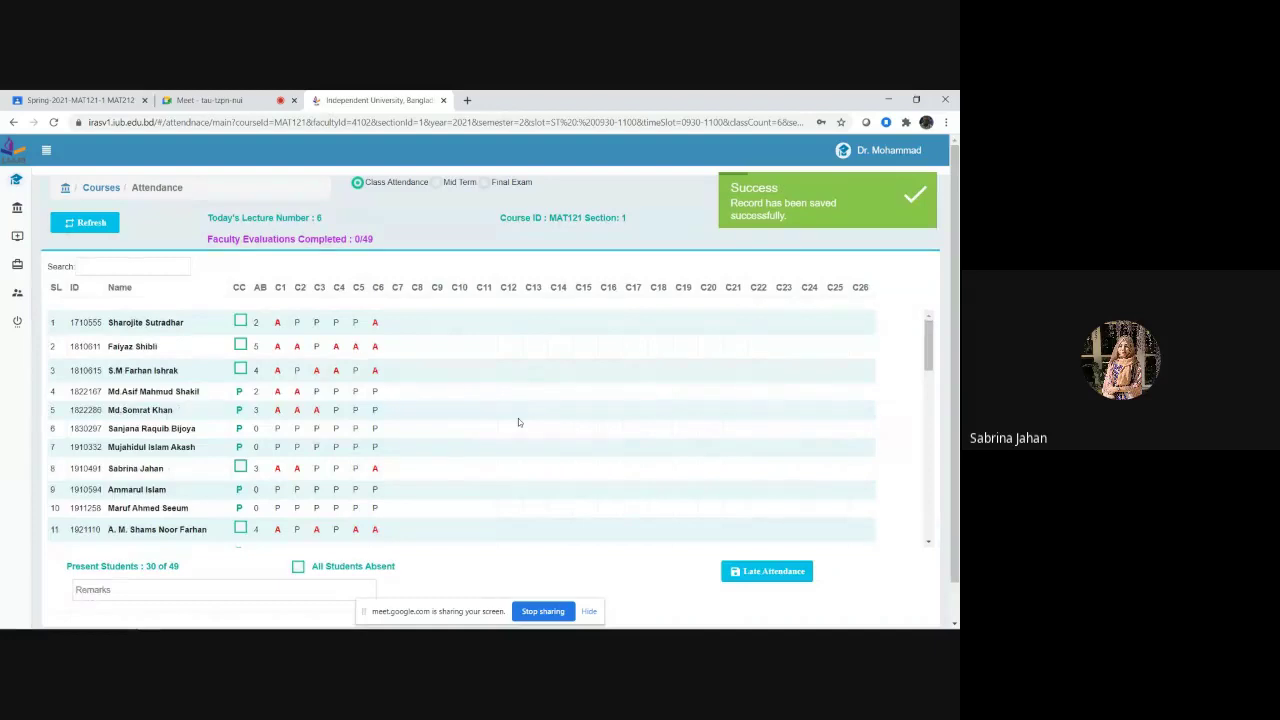
Return to the Meet call and hide the screen-sharing notification bar
left_click(229, 102)
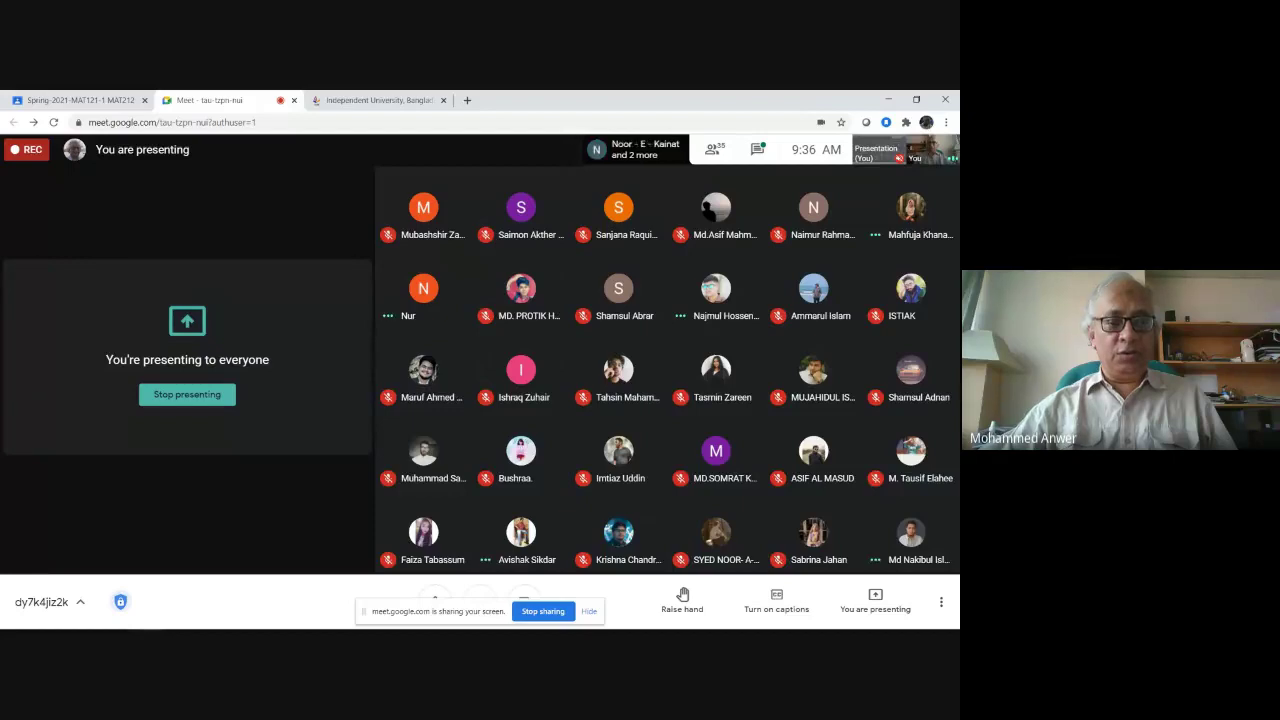
left_click(590, 612)
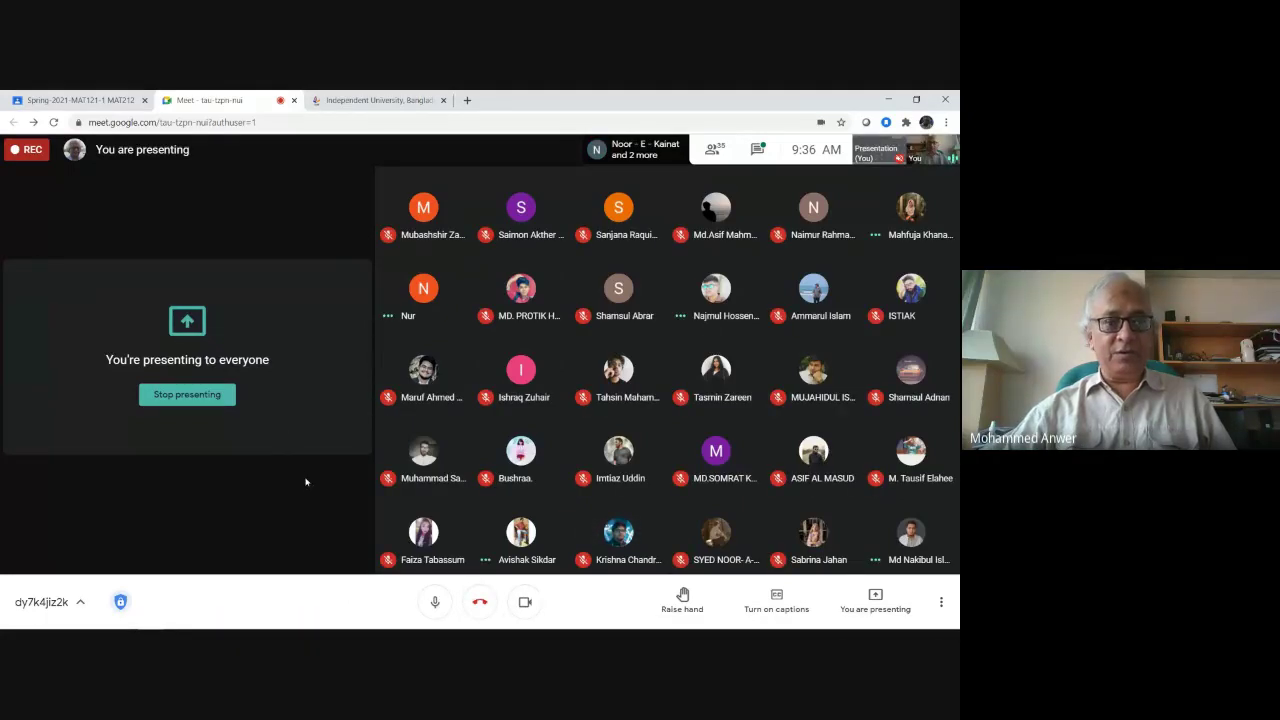